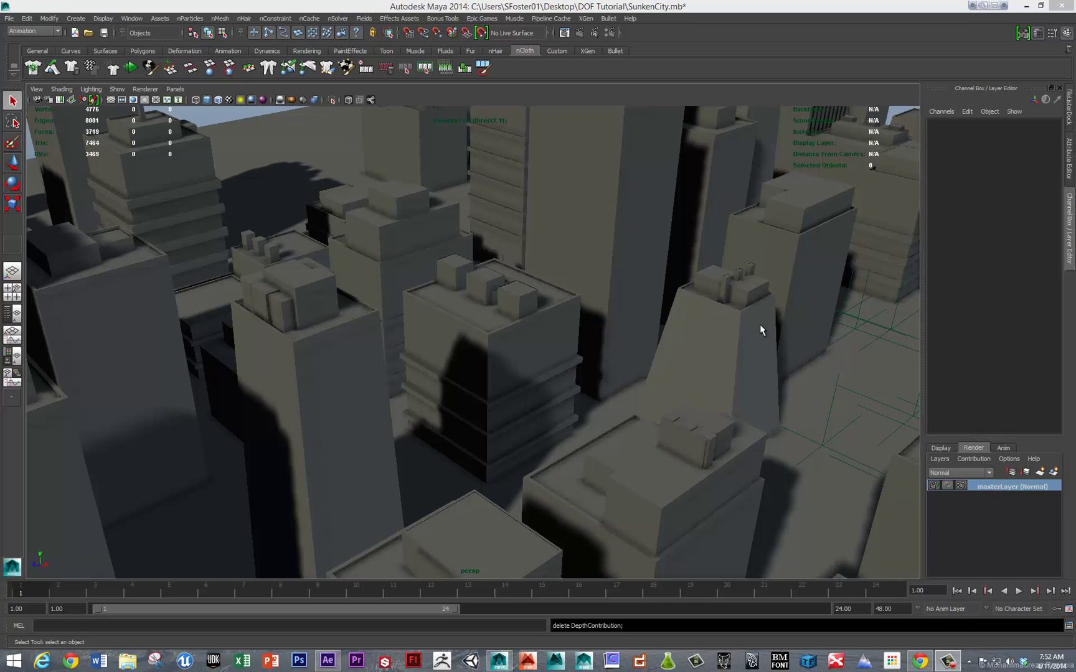
- Review the city and its camera move from frame 1, then select the persp camera (35 focal length, F Stop 5.6)
{"action": "right_click_drag", "start_coordinate": [779, 306], "coordinate": [573, 305], "text": "alt"}
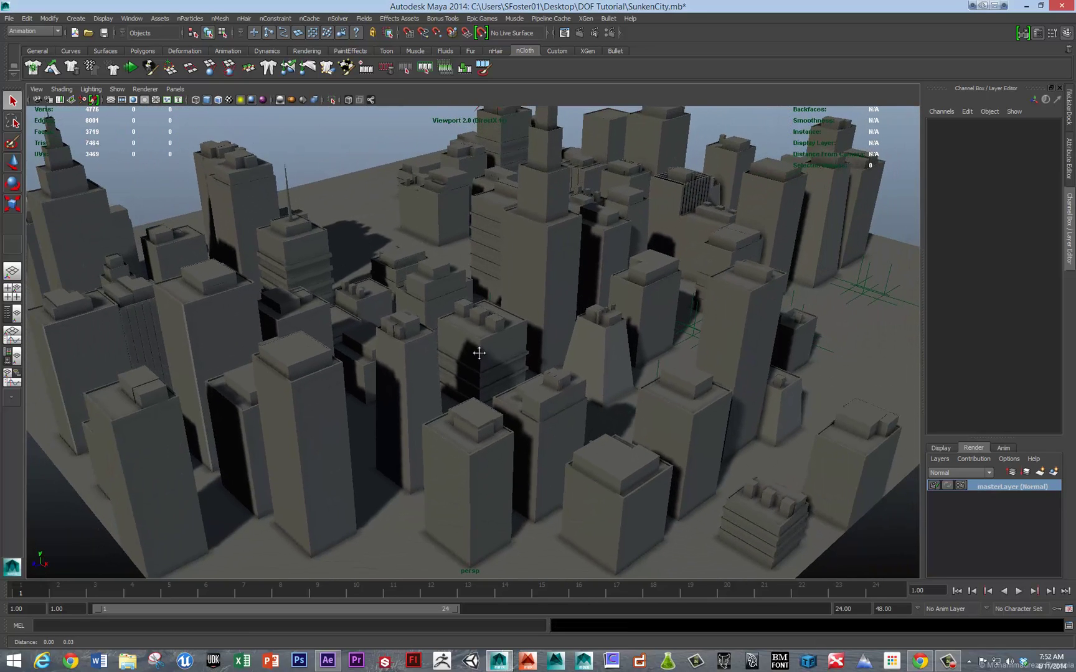
{"action": "mouse_move", "coordinate": [476, 353]}
{"action": "left_mouse_down", "text": "alt"}
{"action": "mouse_move", "coordinate": [557, 351]}
{"action": "mouse_move", "coordinate": [569, 368]}
{"action": "left_mouse_up", "text": "alt"}
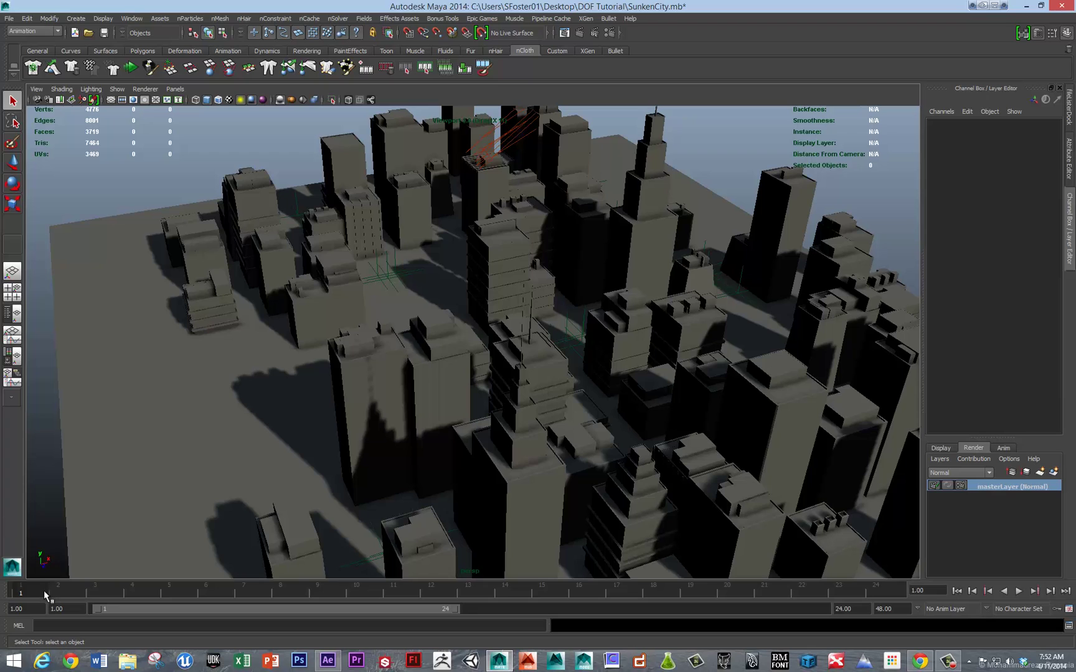
{"action": "key", "text": "alt+v"}
{"action": "left_click_drag", "start_coordinate": [66, 588], "coordinate": [7, 593]}
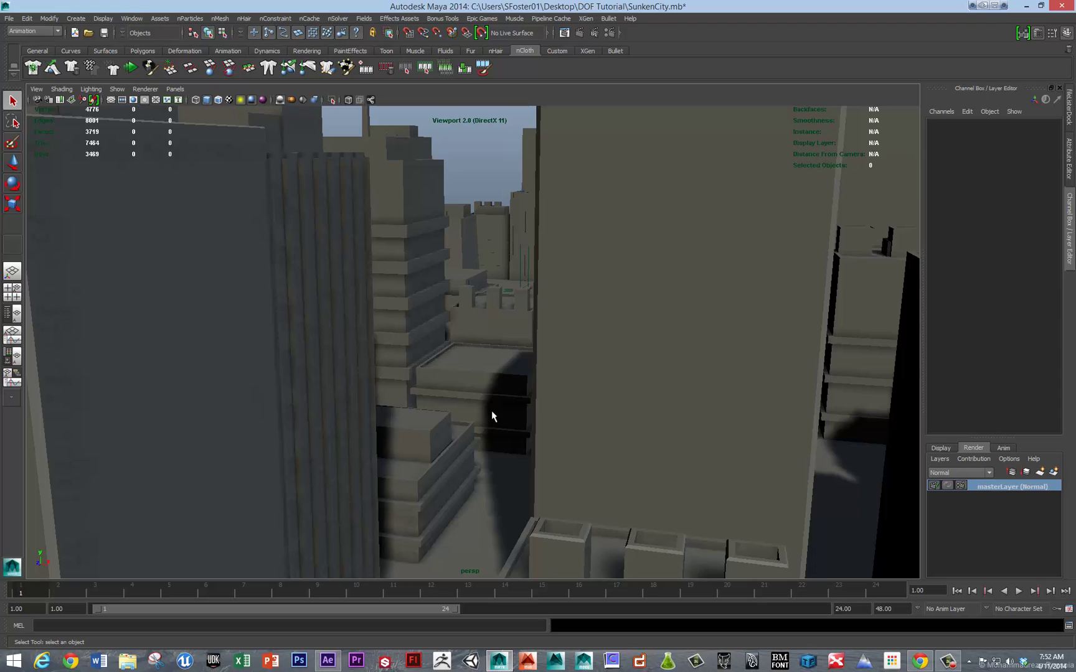
{"action": "left_click", "coordinate": [36, 102]}
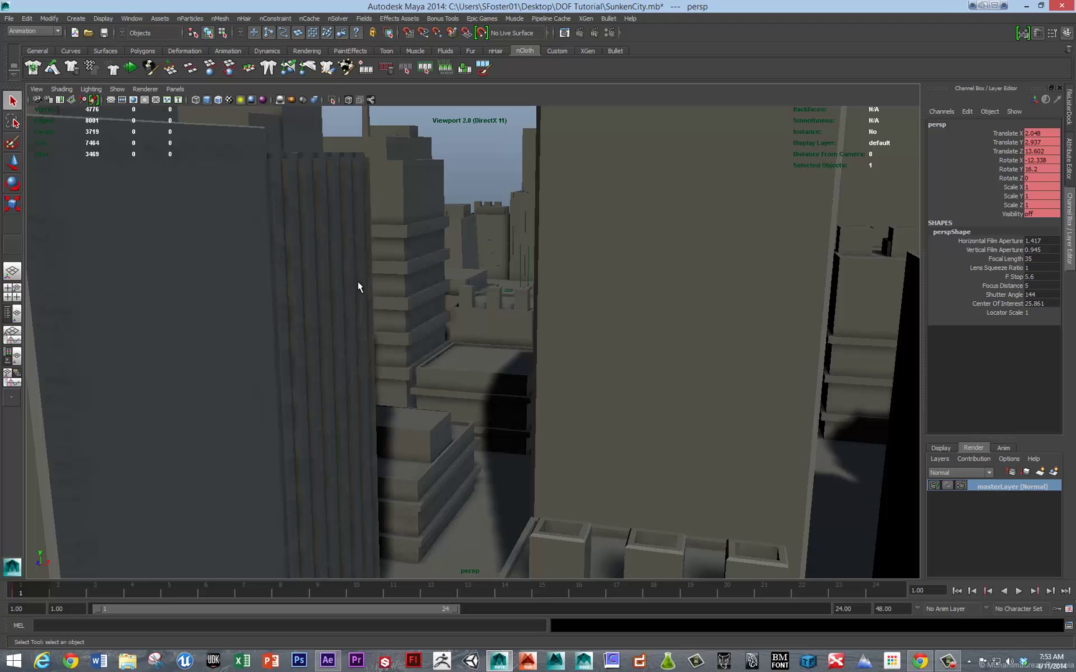
{"action": "left_click", "coordinate": [608, 34]}
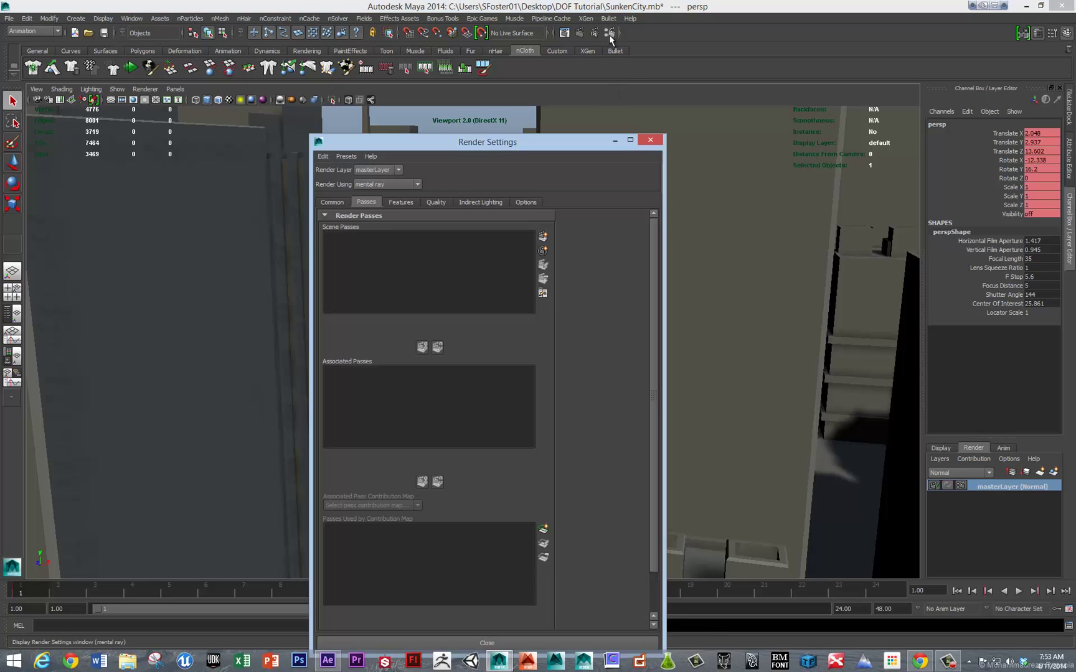
{"action": "left_click", "coordinate": [329, 201]}
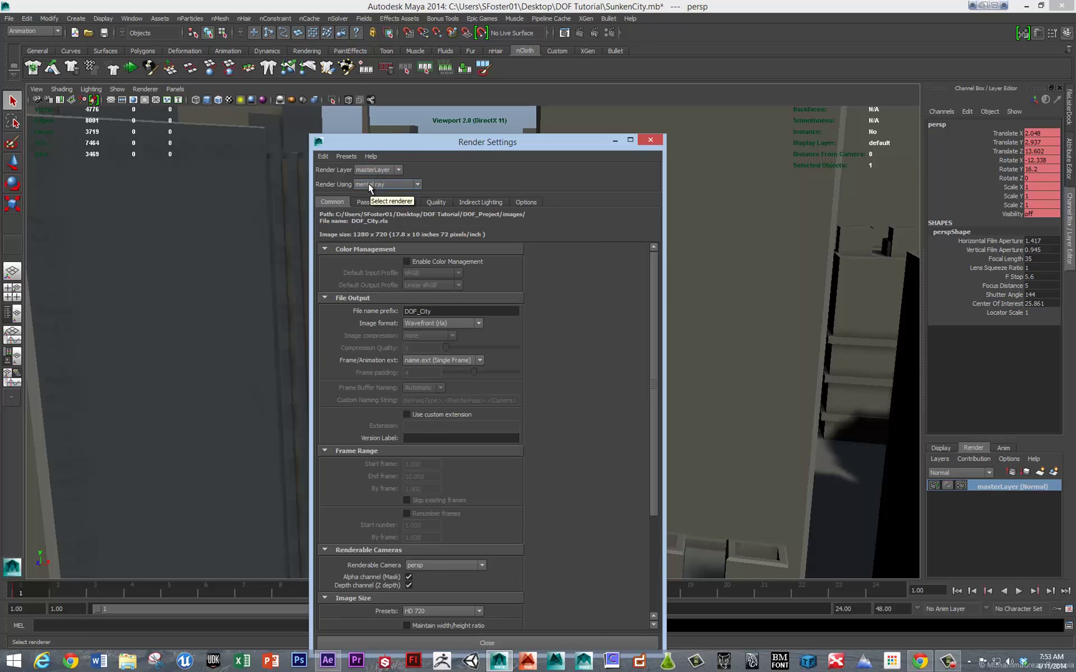
{"action": "mouse_move", "coordinate": [400, 145]}
{"action": "left_mouse_down"}
{"action": "mouse_move", "coordinate": [442, 72]}
{"action": "mouse_move", "coordinate": [380, 72]}
{"action": "left_mouse_up"}
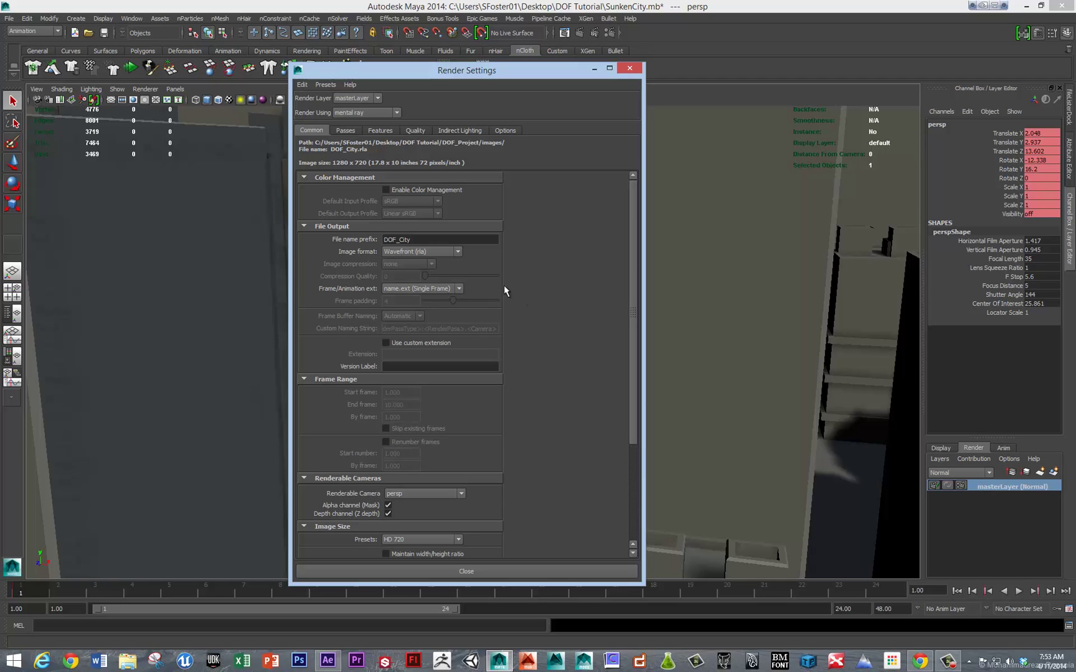
{"action": "left_click", "coordinate": [457, 252]}
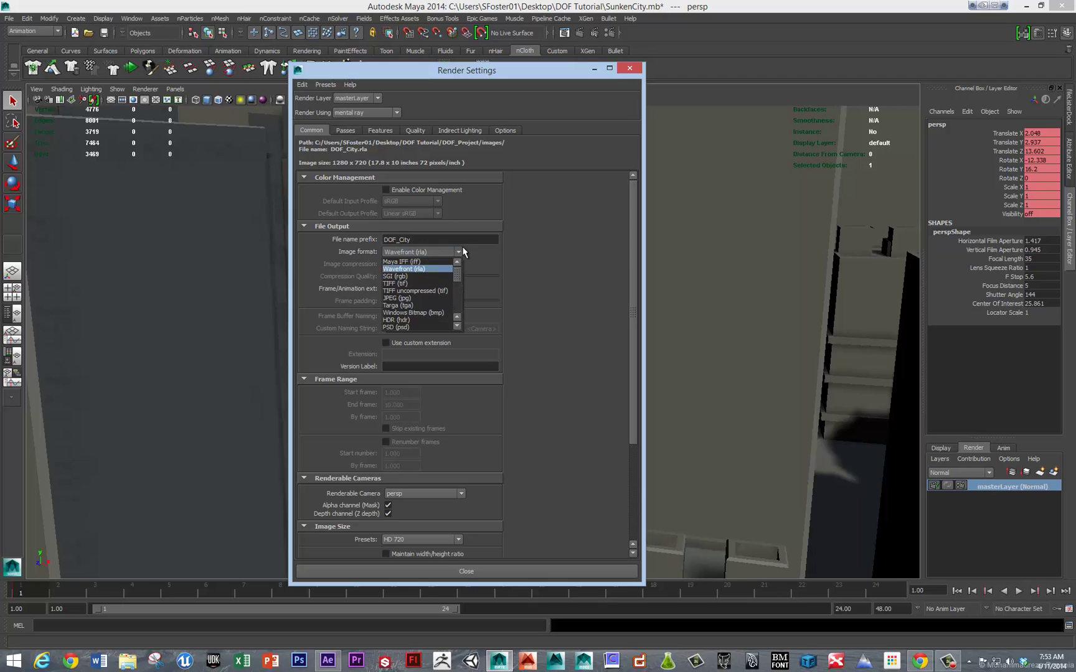
{"action": "left_click", "coordinate": [493, 260]}
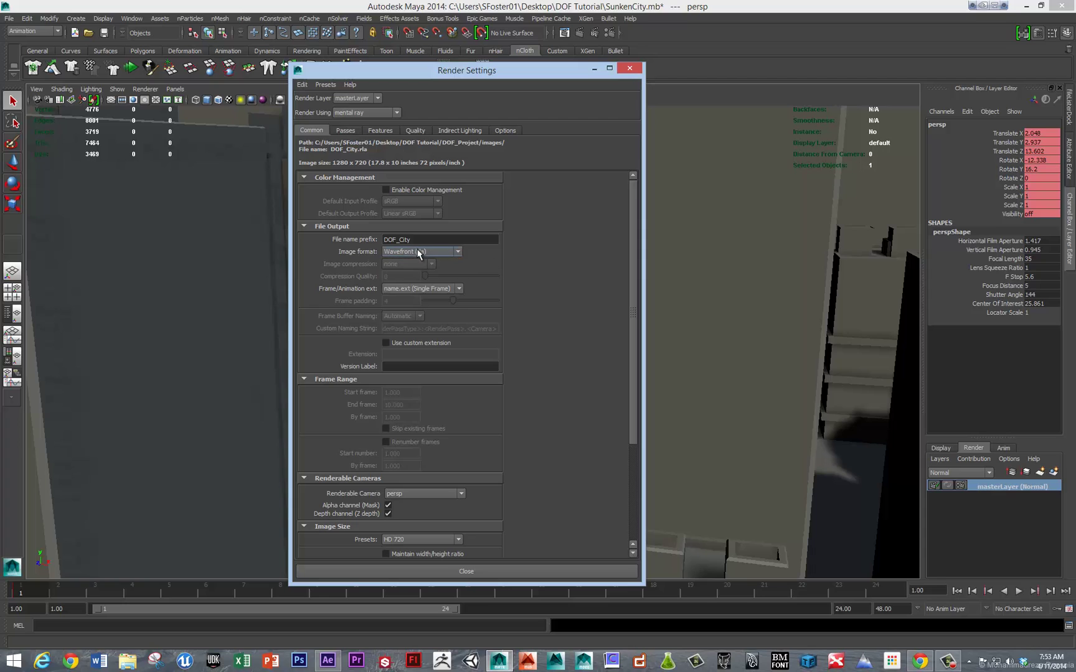
{"action": "scroll", "coordinate": [527, 382], "scroll_direction": "down", "scroll_amount": 1}
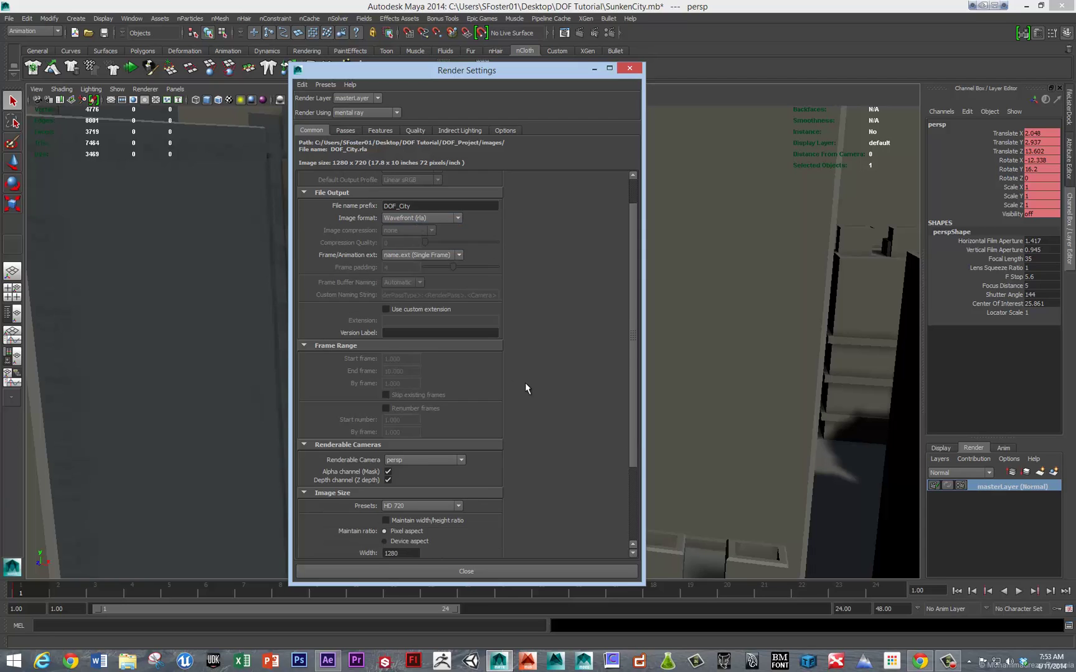
{"action": "scroll", "coordinate": [490, 407], "scroll_direction": "down", "scroll_amount": 1}
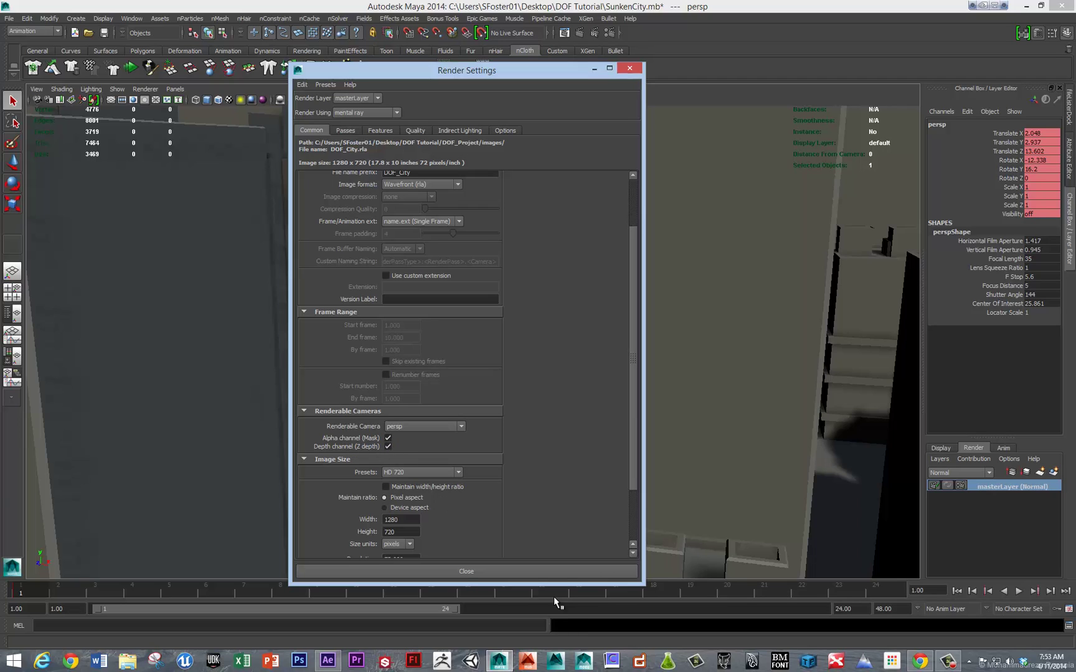
{"action": "left_click", "coordinate": [560, 571]}
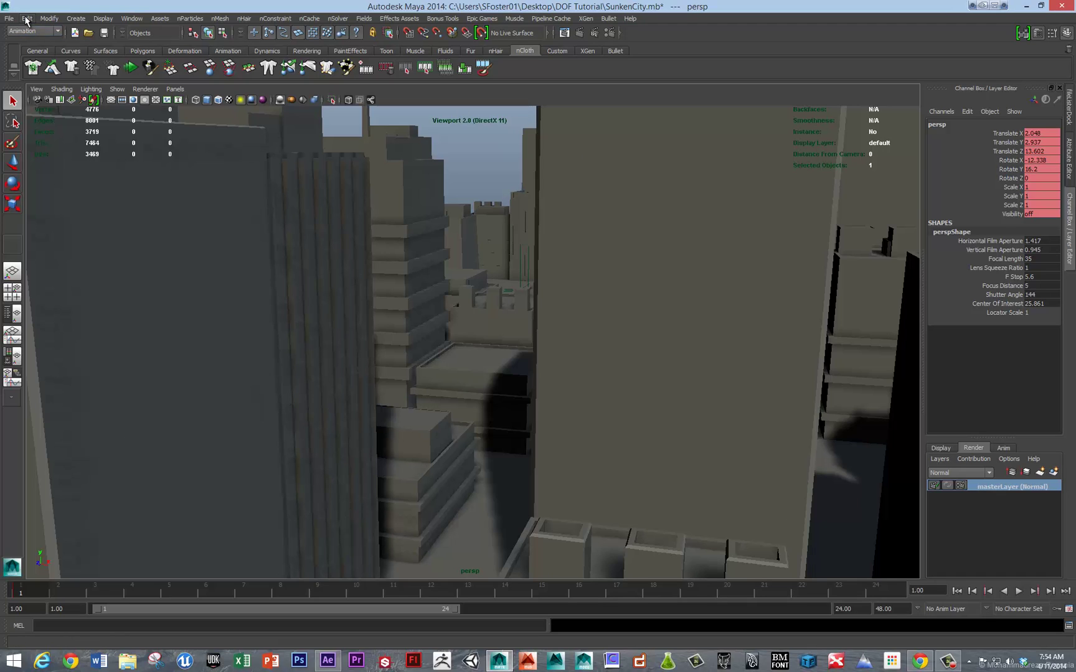
- With Object Details on, select and frame two distant buildings, about 24.8 units from the camera
{"action": "left_click", "coordinate": [75, 19]}
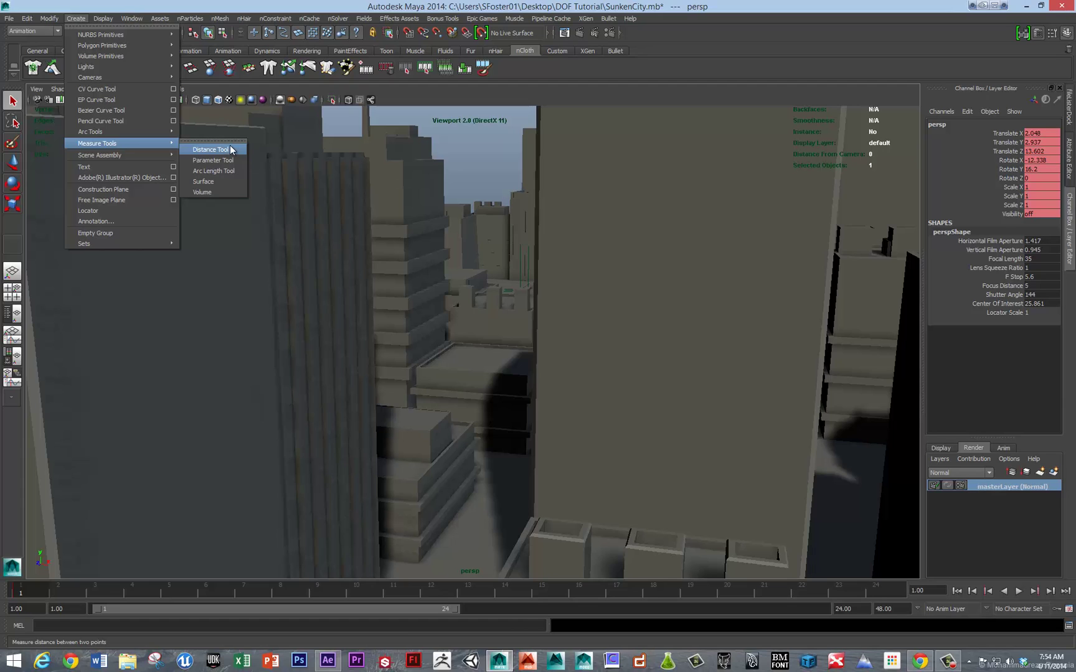
{"action": "mouse_move", "coordinate": [102, 19]}
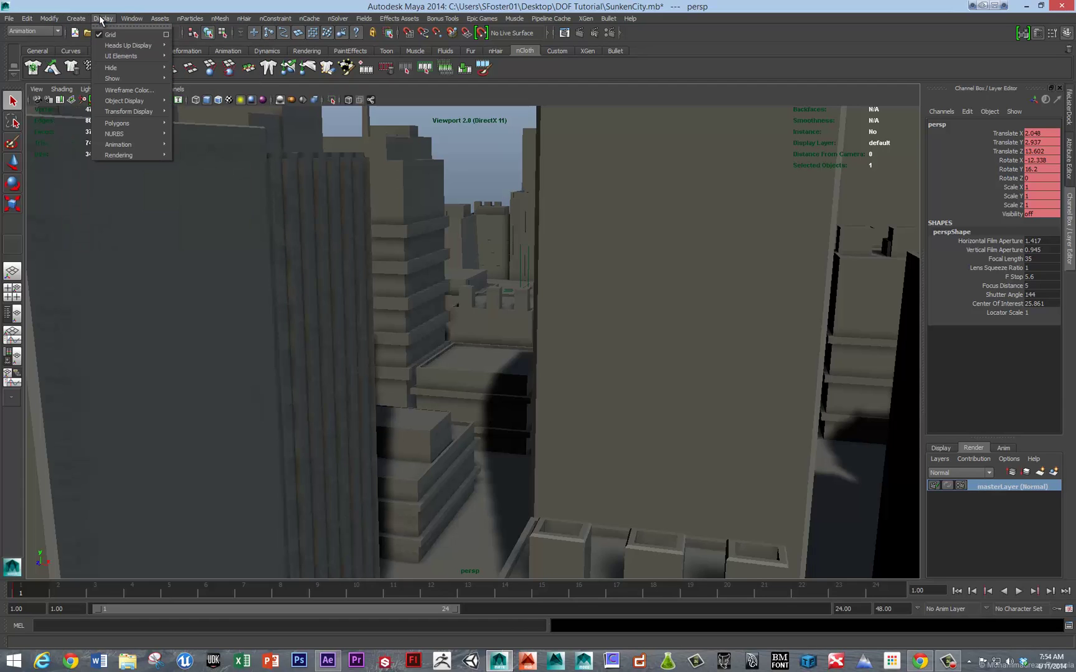
{"action": "mouse_move", "coordinate": [128, 46]}
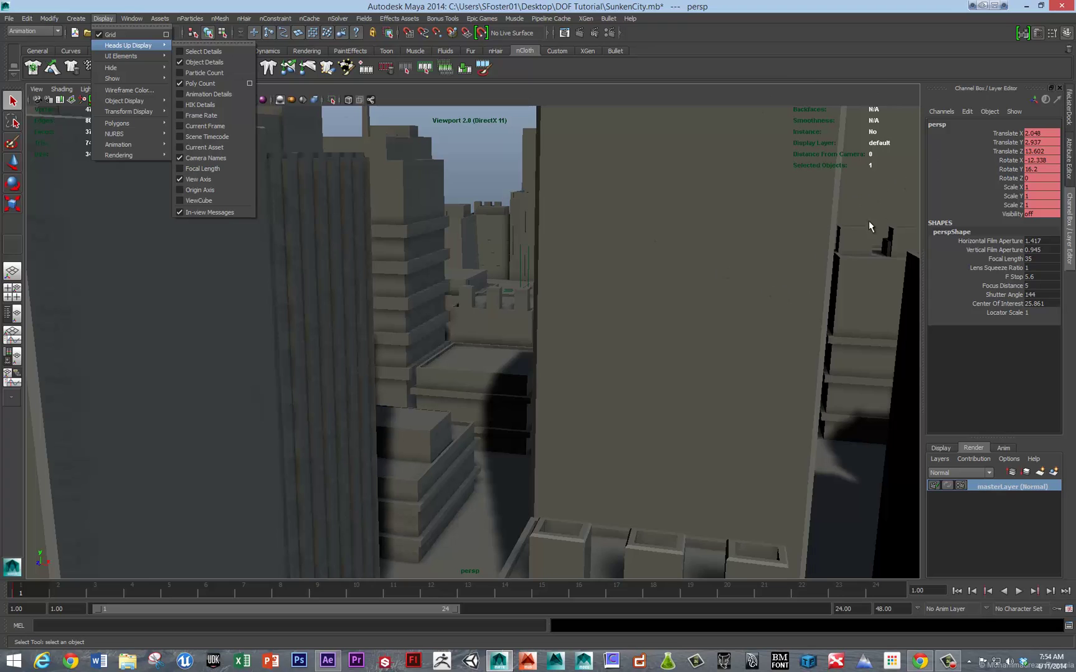
{"action": "left_click", "coordinate": [488, 209]}
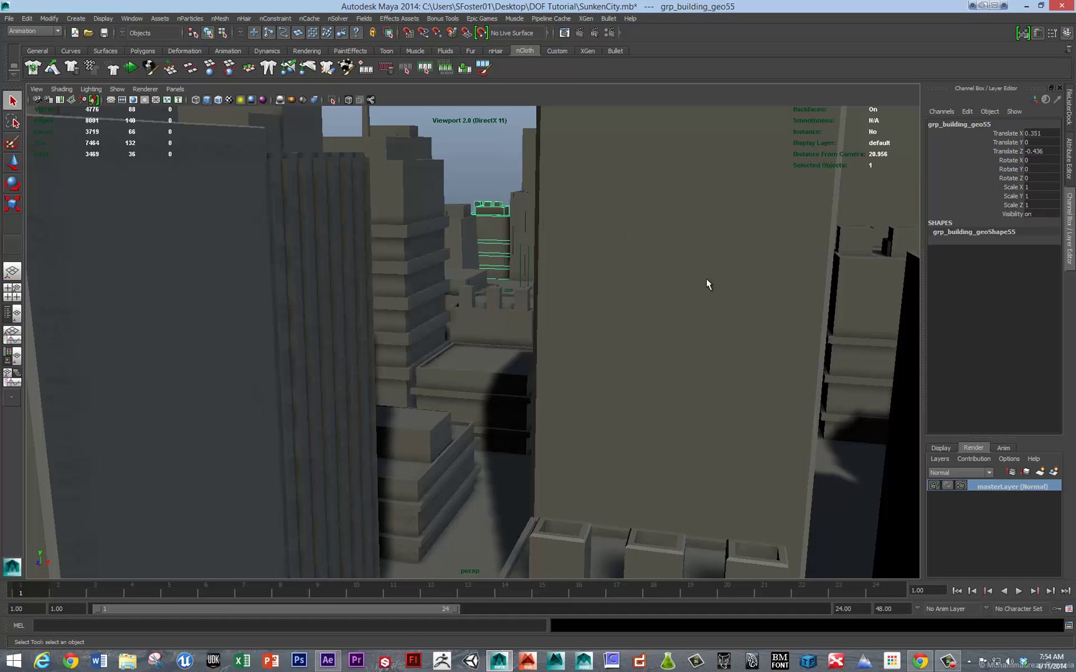
{"action": "mouse_move", "coordinate": [706, 281]}
{"action": "left_mouse_down", "text": "alt"}
{"action": "mouse_move", "coordinate": [612, 257]}
{"action": "mouse_move", "coordinate": [529, 265]}
{"action": "left_mouse_up", "text": "alt"}
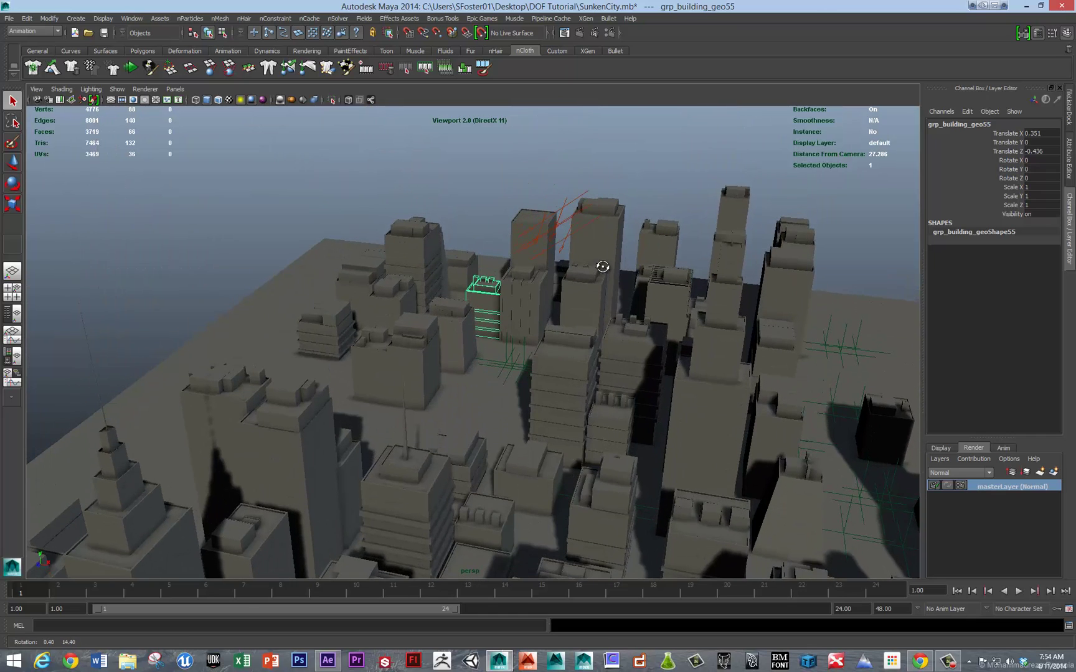
{"action": "left_click", "coordinate": [459, 263], "text": "shift"}
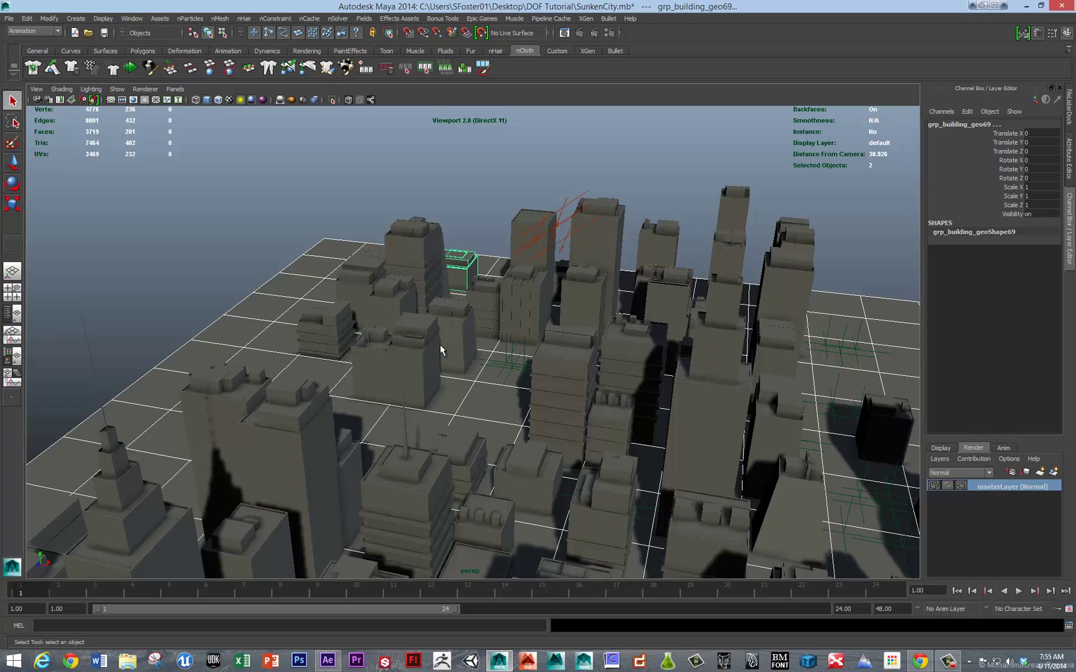
{"action": "key", "text": "f"}
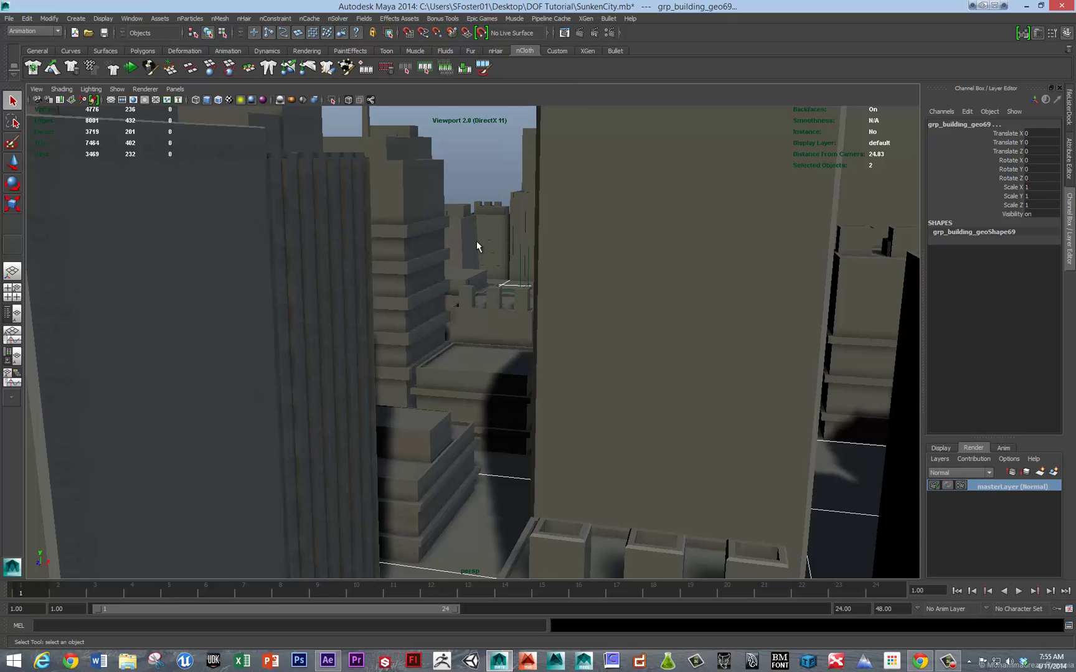
- Select all the city objects and create the active render layer layer1 from them
{"action": "left_click", "coordinate": [605, 246]}
{"action": "right_click", "coordinate": [603, 248]}
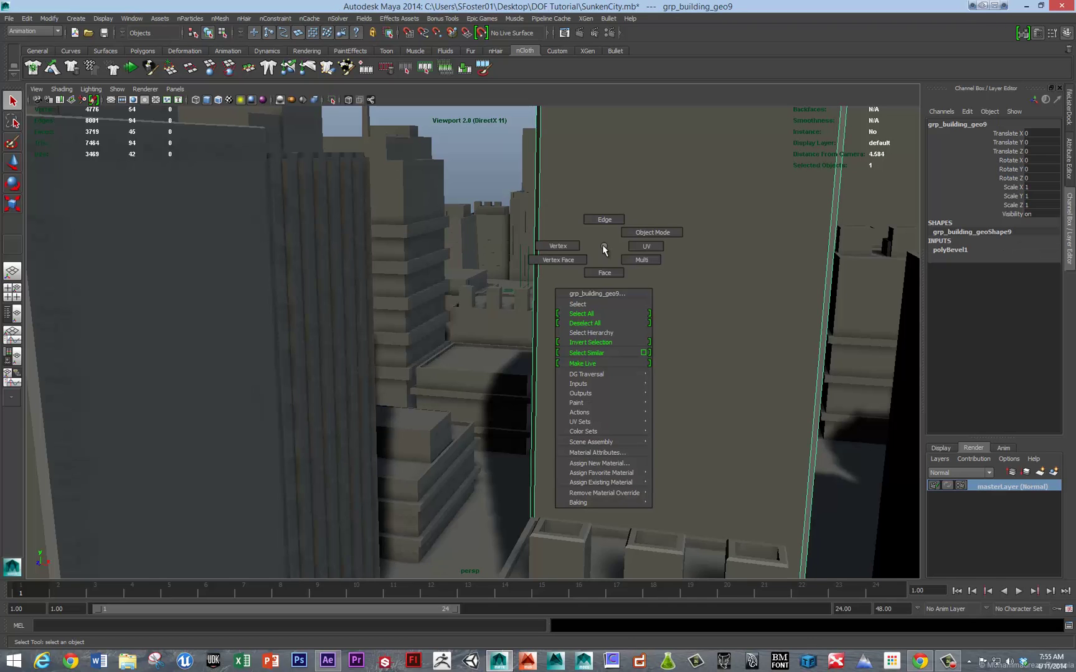
{"action": "left_click", "coordinate": [604, 311]}
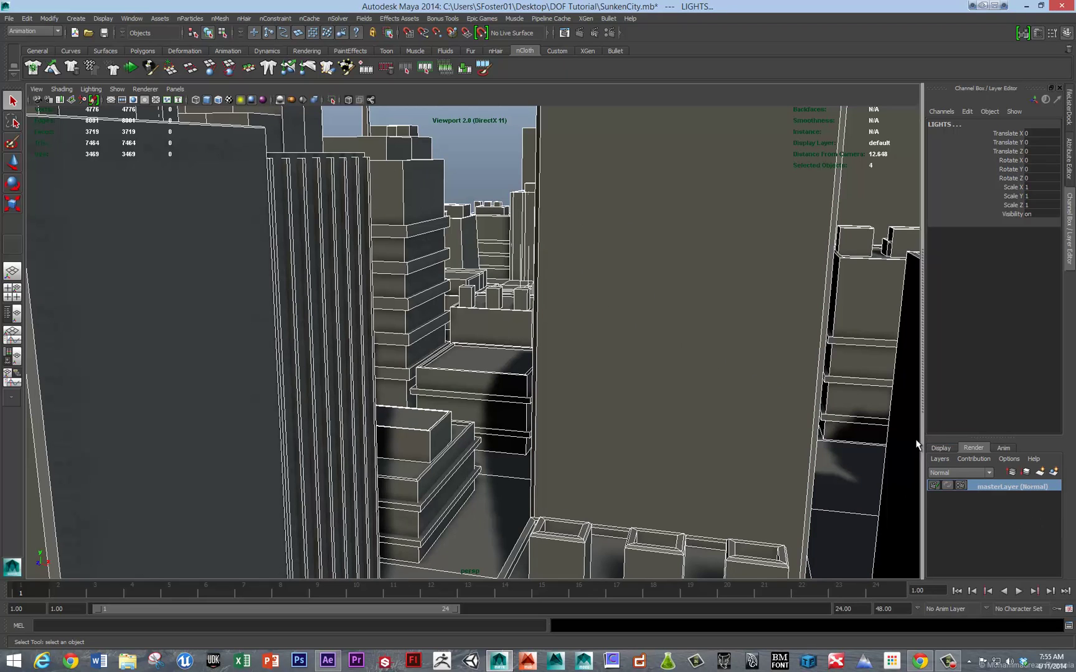
{"action": "left_click", "coordinate": [941, 449]}
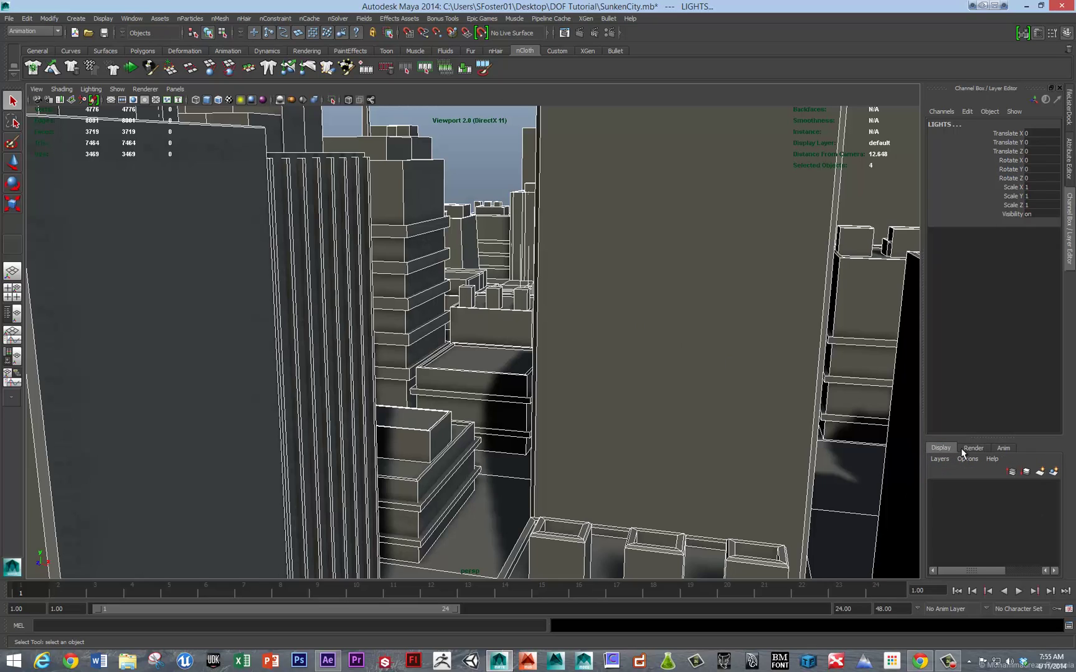
{"action": "left_click", "coordinate": [973, 450]}
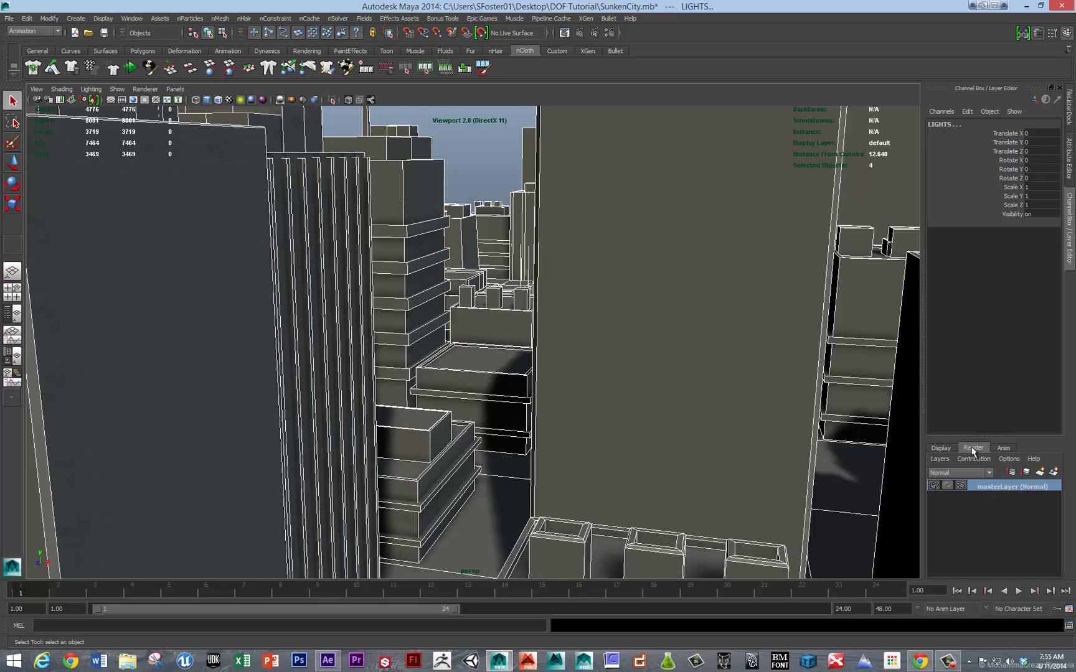
{"action": "left_click", "coordinate": [1054, 472]}
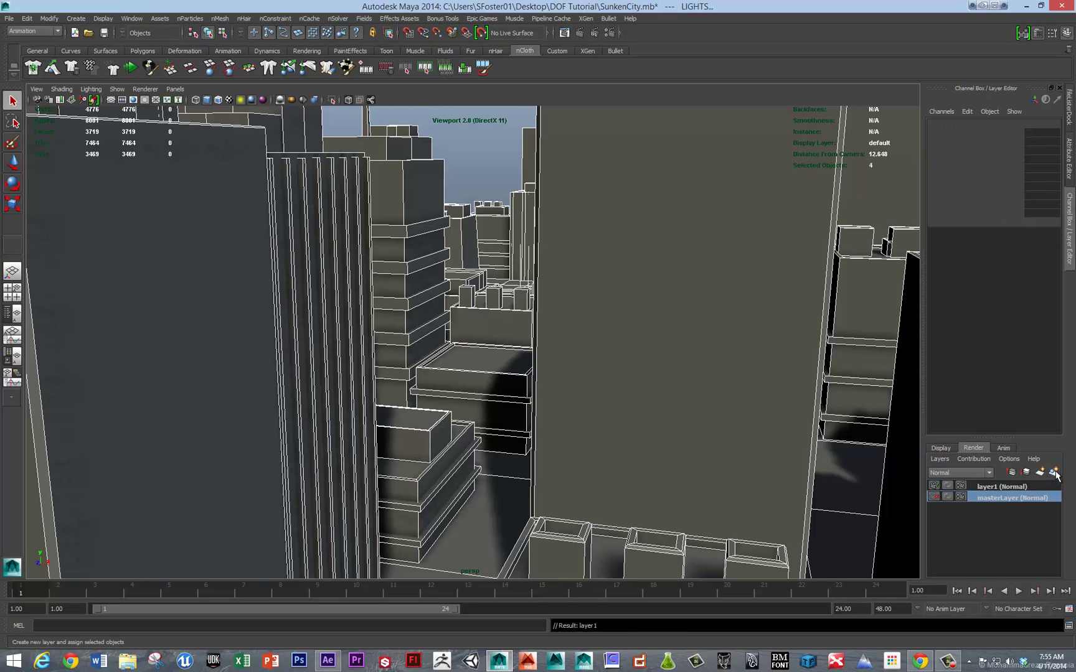
{"action": "left_click", "coordinate": [983, 487]}
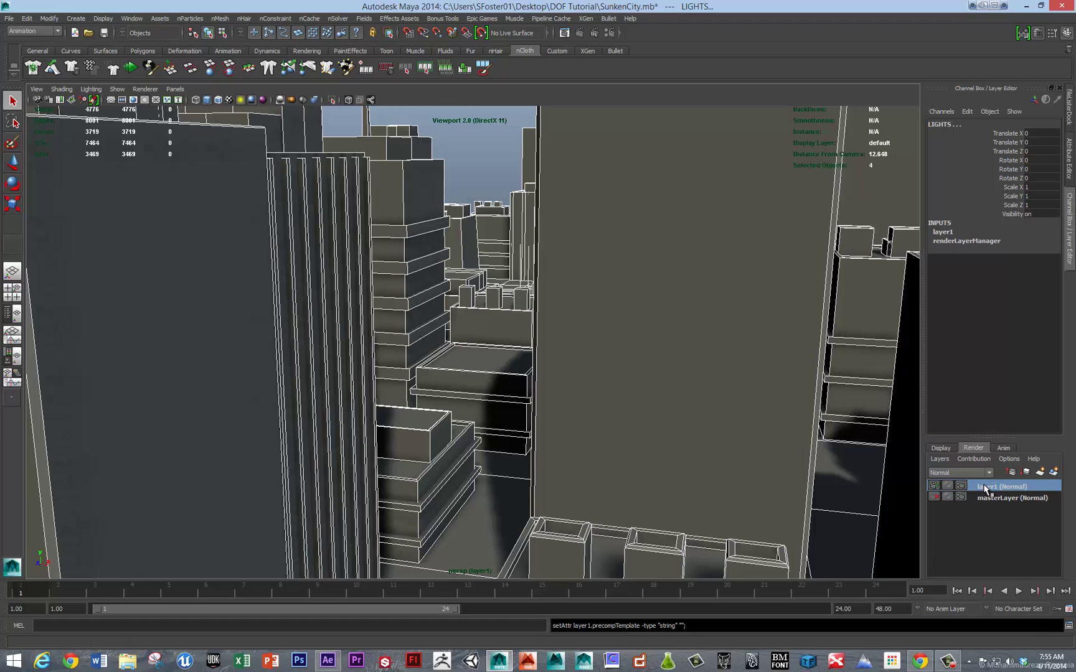
- Create a pass contribution map on layer1 from the selected objects
{"action": "right_click", "coordinate": [985, 490]}
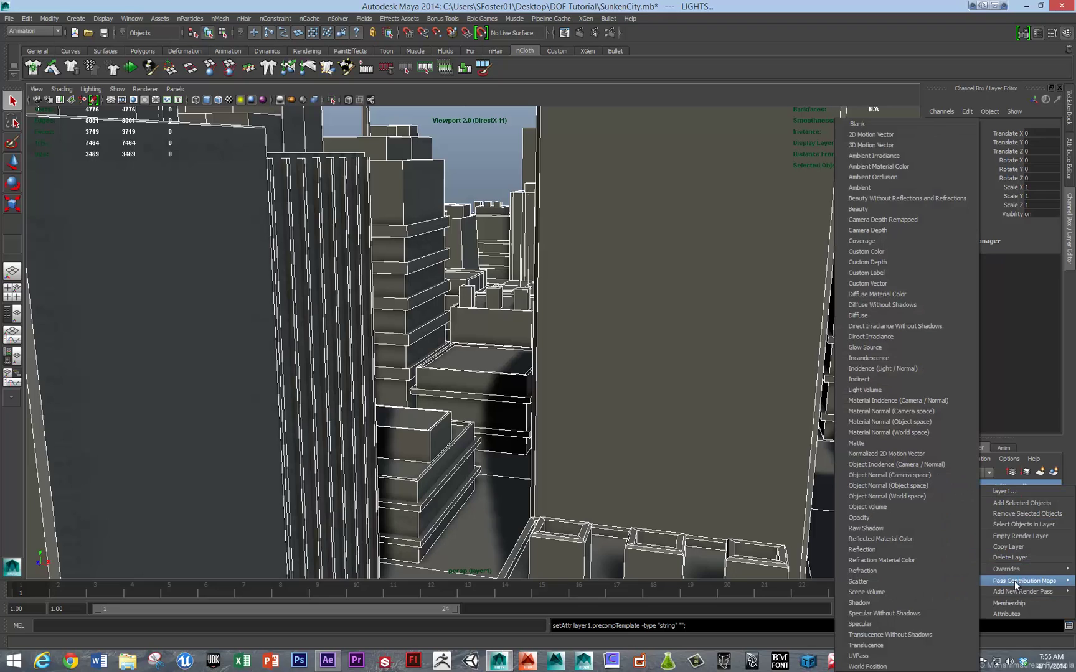
{"action": "mouse_move", "coordinate": [1023, 580]}
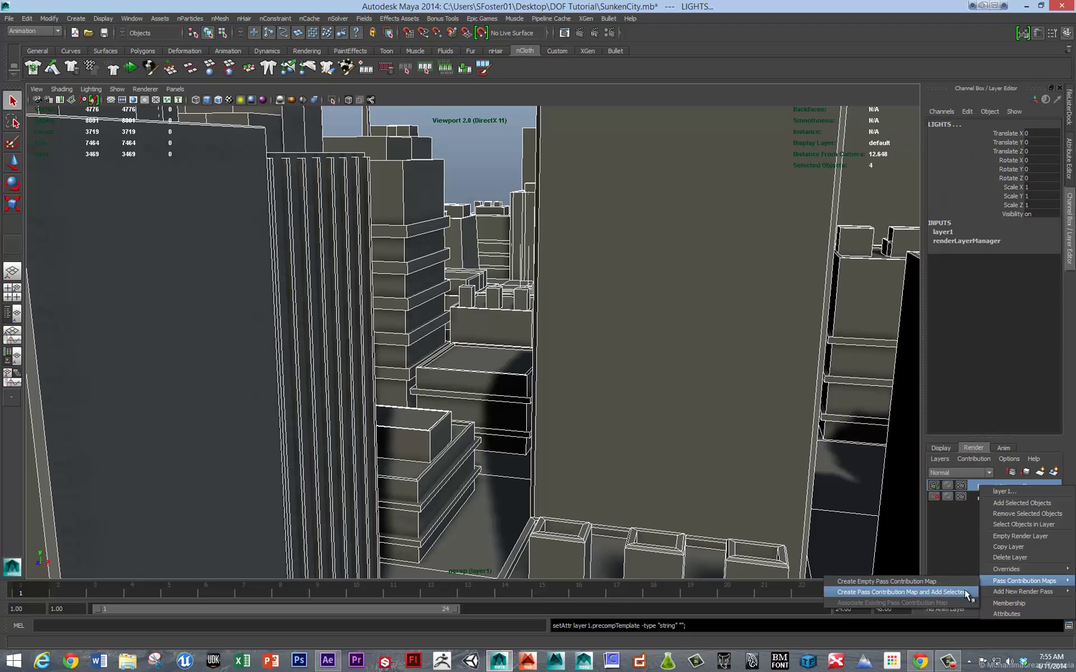
{"action": "left_click", "coordinate": [965, 590]}
{"action": "left_click", "coordinate": [972, 487]}
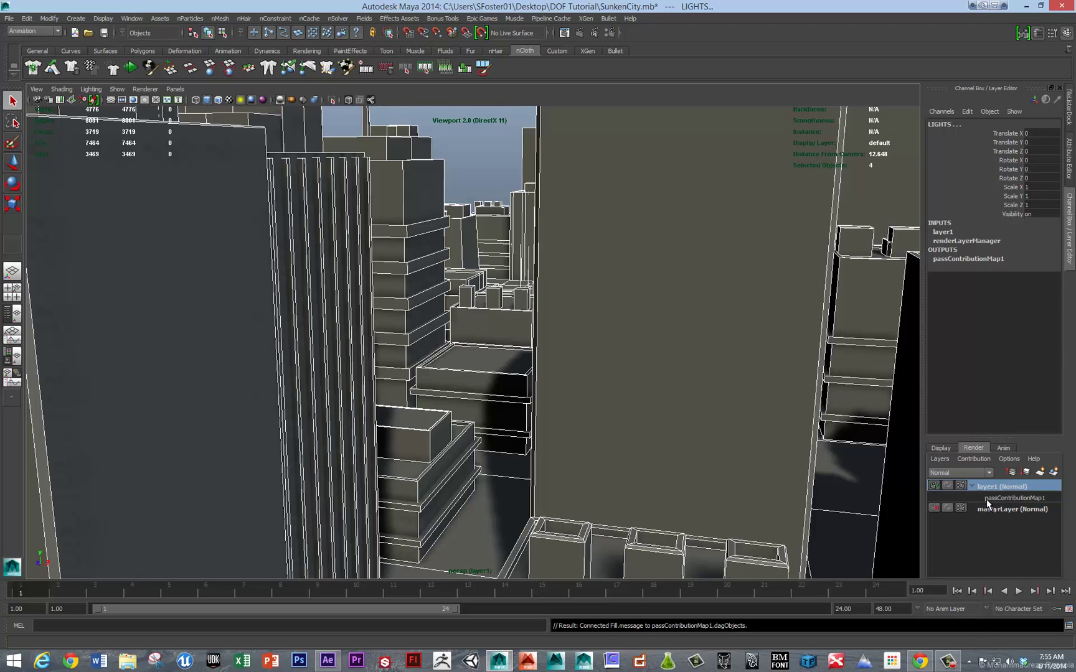
- Add Camera Depth Remapped and Beauty render passes to passContributionMap1
{"action": "right_click", "coordinate": [990, 499]}
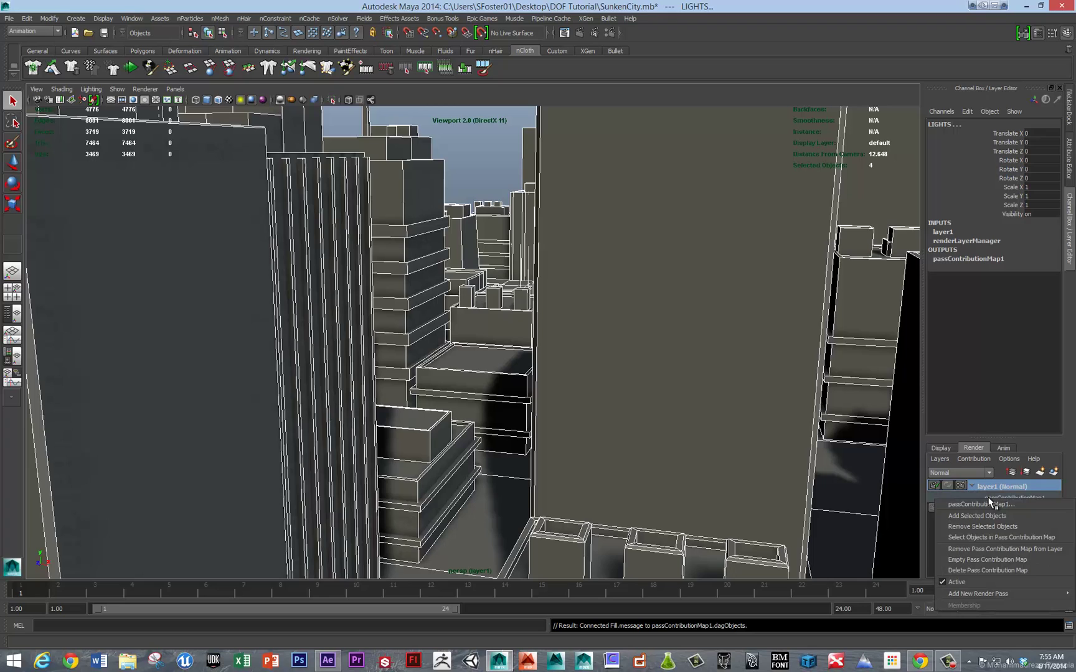
{"action": "mouse_move", "coordinate": [978, 593]}
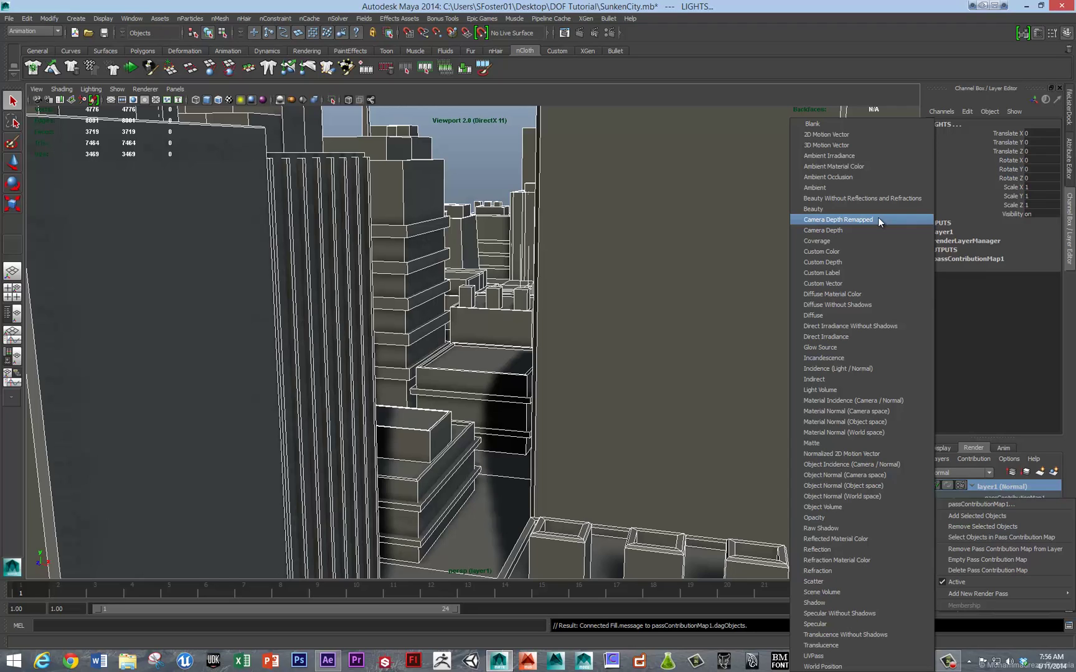
{"action": "left_click", "coordinate": [878, 221]}
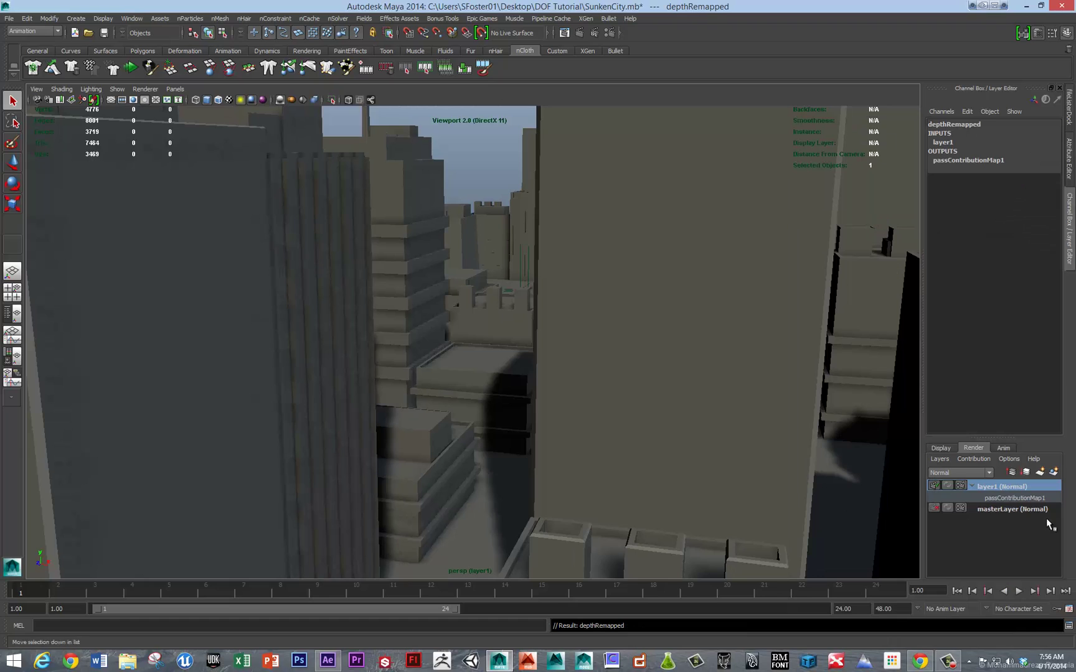
{"action": "right_click", "coordinate": [1009, 500]}
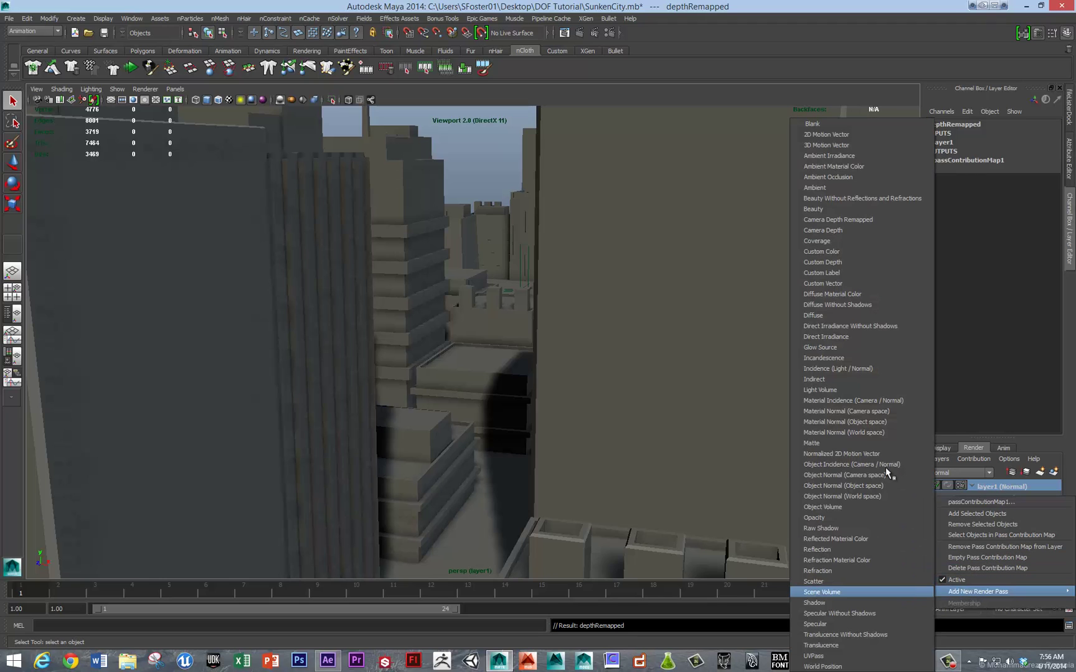
{"action": "left_click", "coordinate": [856, 210]}
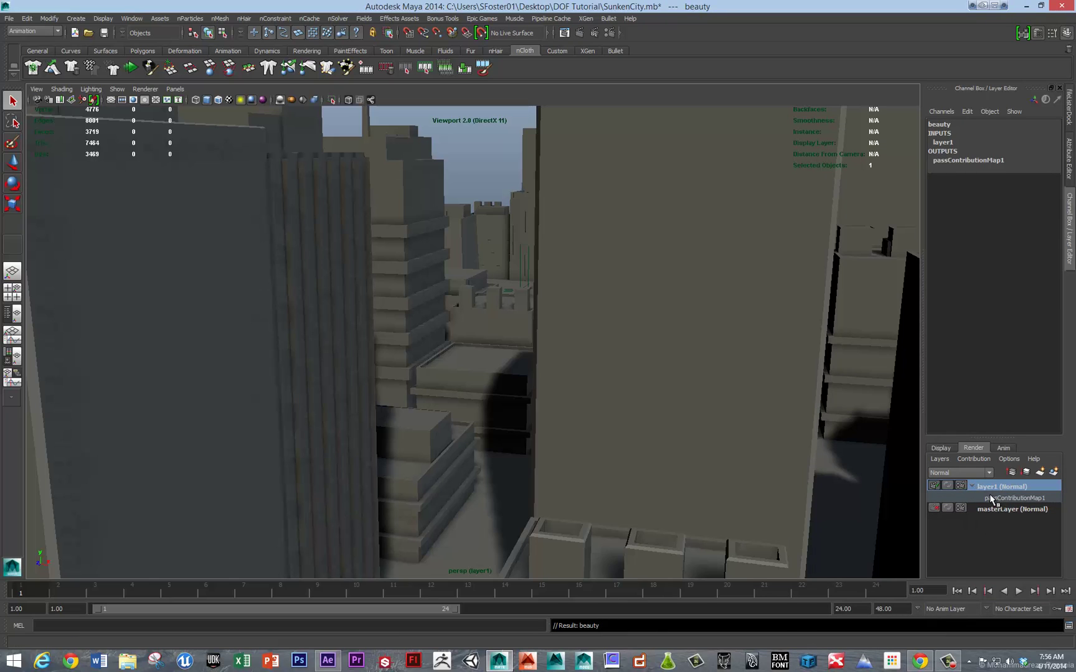
{"action": "left_click", "coordinate": [609, 32]}
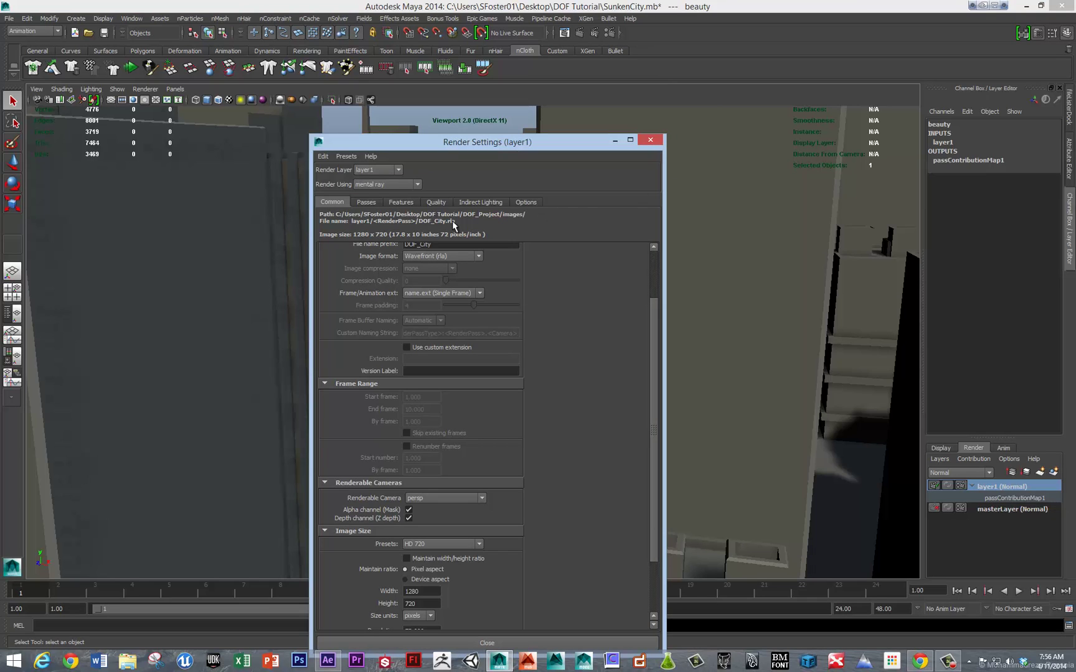
- In the Passes tab, associate passContributionMap1 with layer1 and select its depthRemapped pass
{"action": "left_click", "coordinate": [364, 201]}
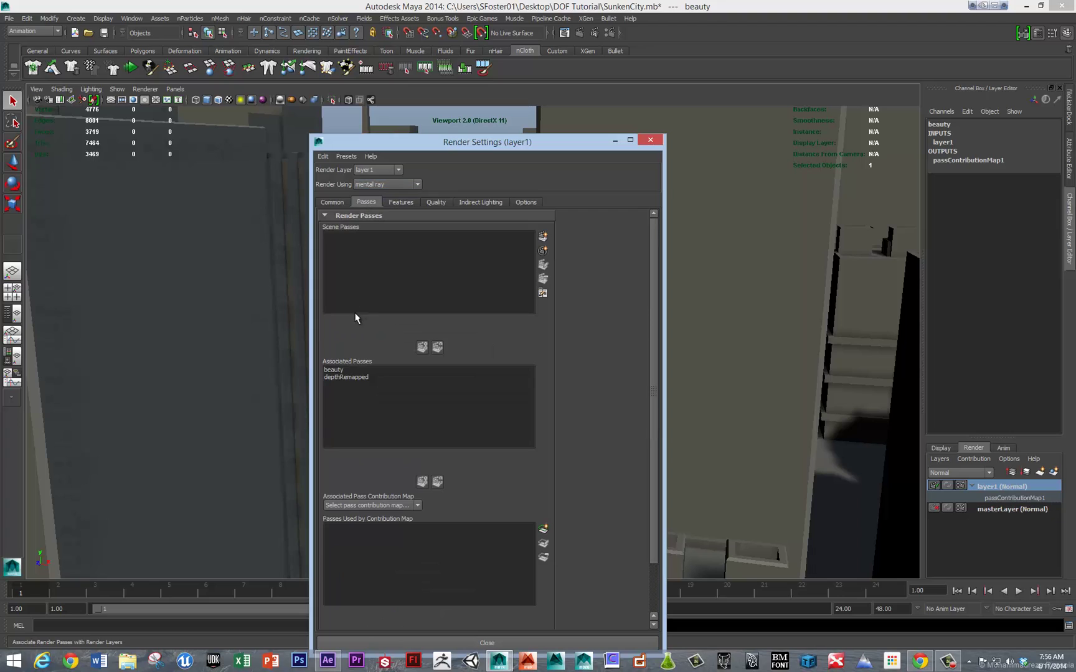
{"action": "left_click", "coordinate": [353, 377]}
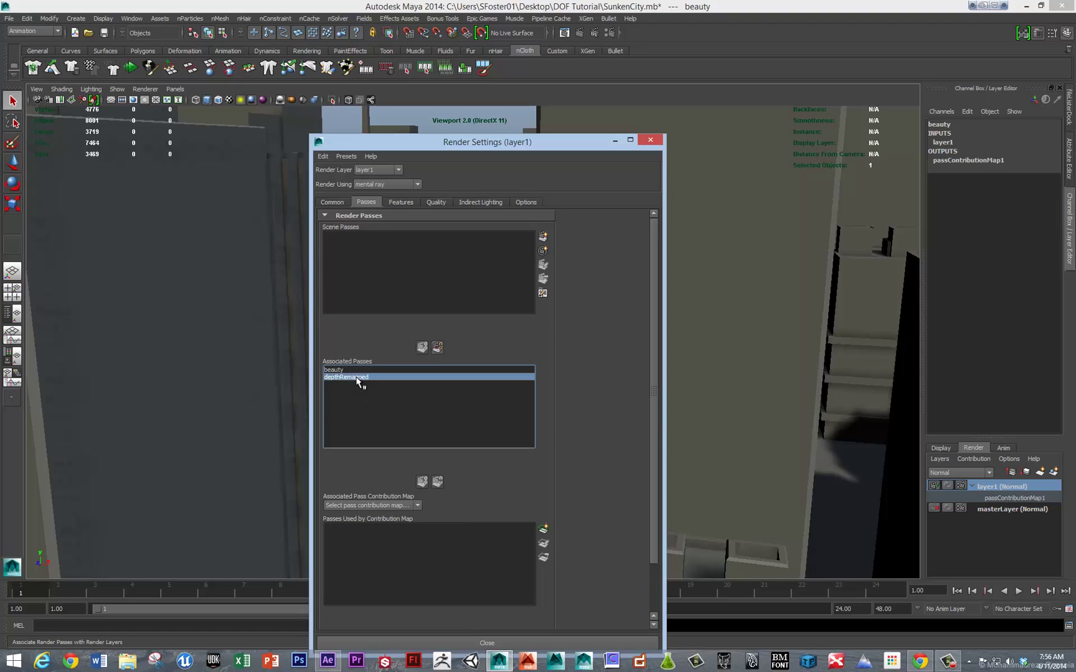
{"action": "left_click", "coordinate": [354, 506]}
{"action": "left_click", "coordinate": [359, 523]}
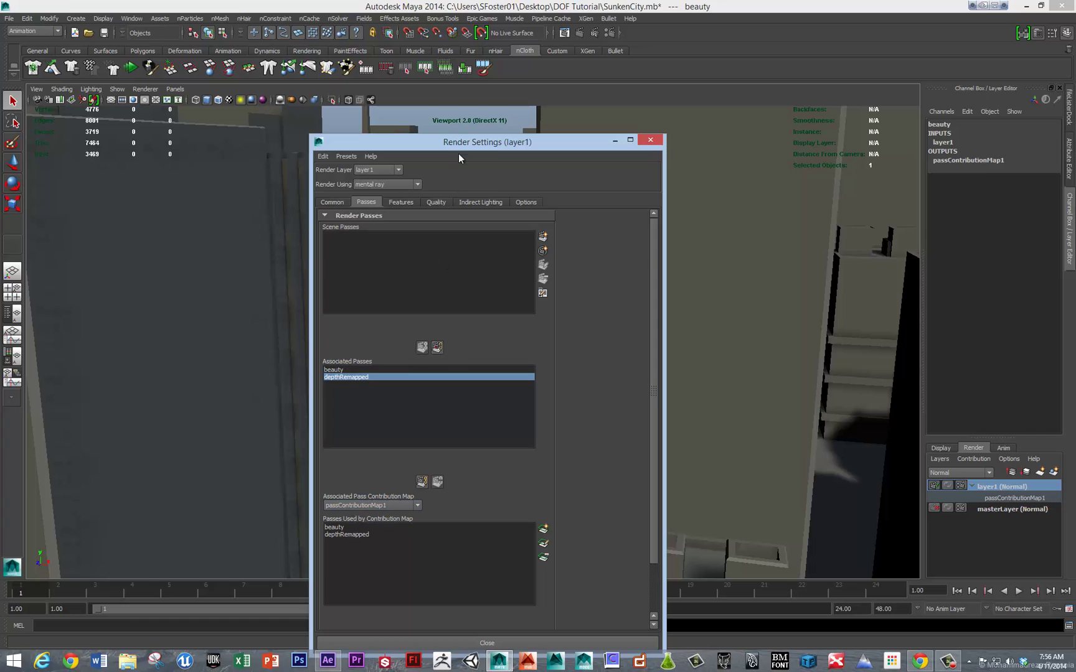
{"action": "left_click_drag", "start_coordinate": [461, 145], "coordinate": [462, 75]}
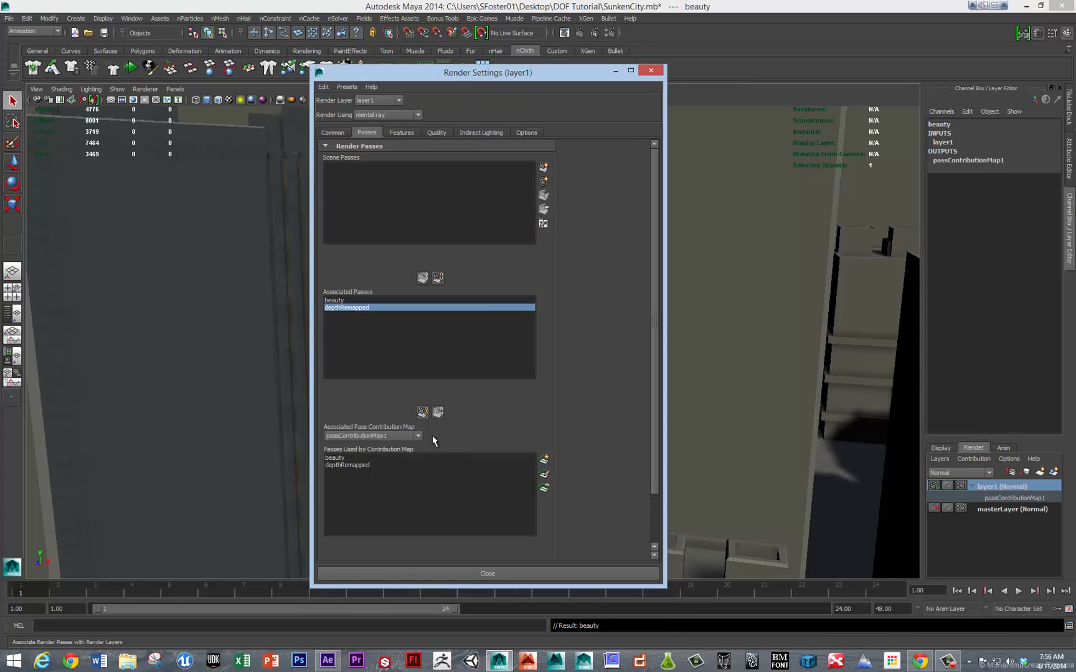
{"action": "left_click_drag", "start_coordinate": [478, 587], "coordinate": [478, 665]}
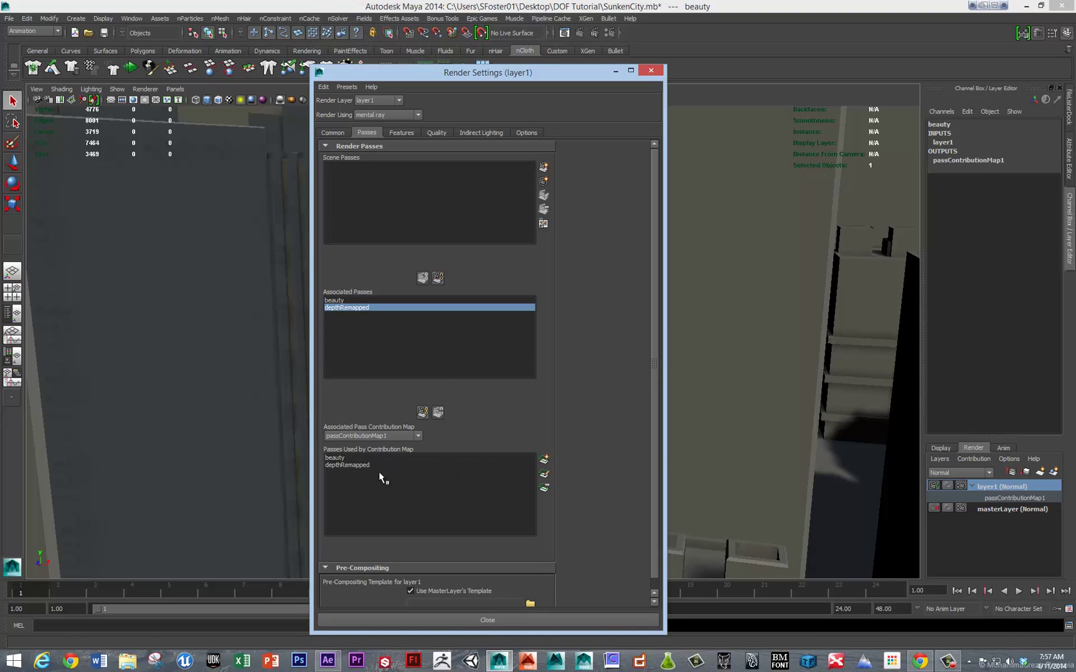
{"action": "left_click", "coordinate": [348, 464]}
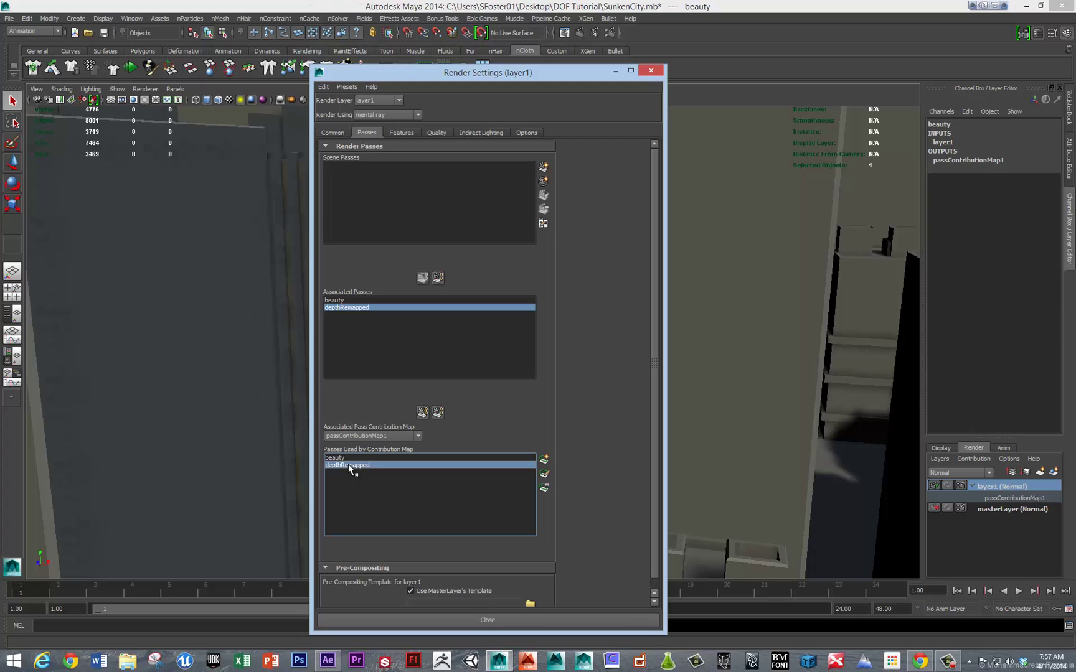
- Give depthRemapped a far clipping plane of 45 and maximum buffer value 256, then close Render Settings
{"action": "double_click", "coordinate": [349, 467]}
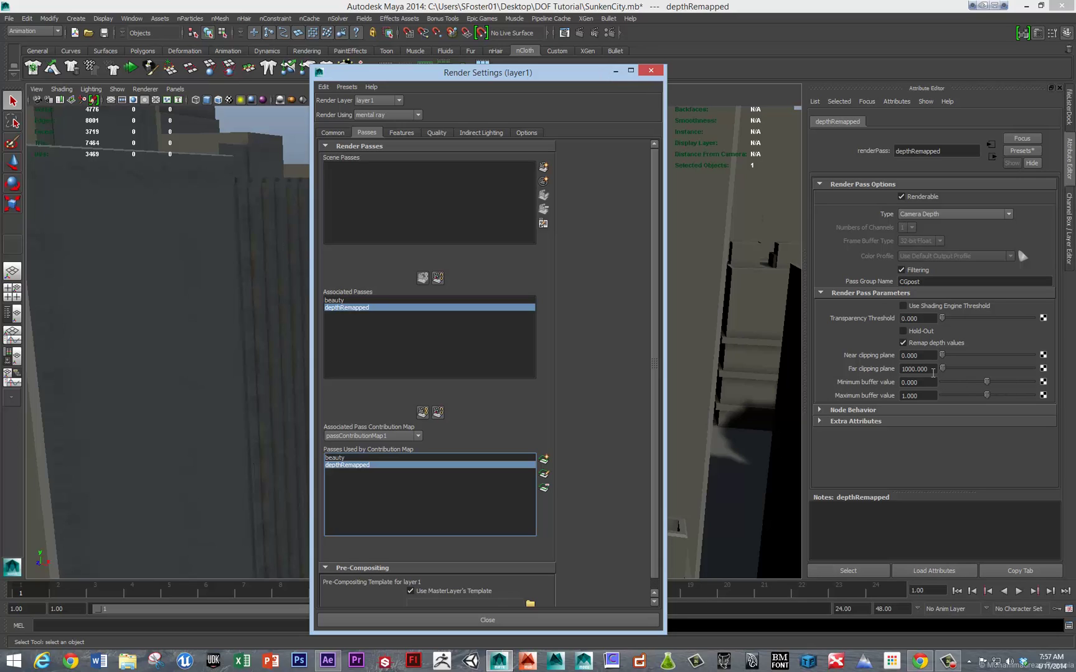
{"action": "left_click", "coordinate": [933, 370]}
{"action": "type", "text": "45"}
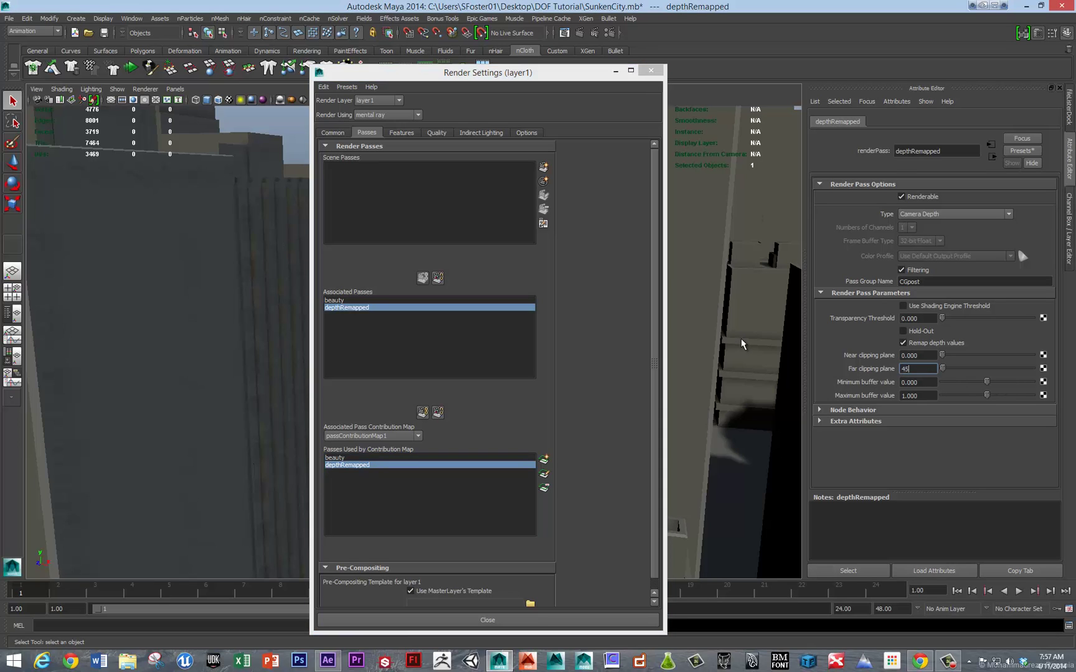
{"action": "key", "text": "Tab"}
{"action": "key", "text": "Tab"}
{"action": "type", "text": "25"}
{"action": "key", "text": "Return"}
{"action": "left_click", "coordinate": [656, 75]}
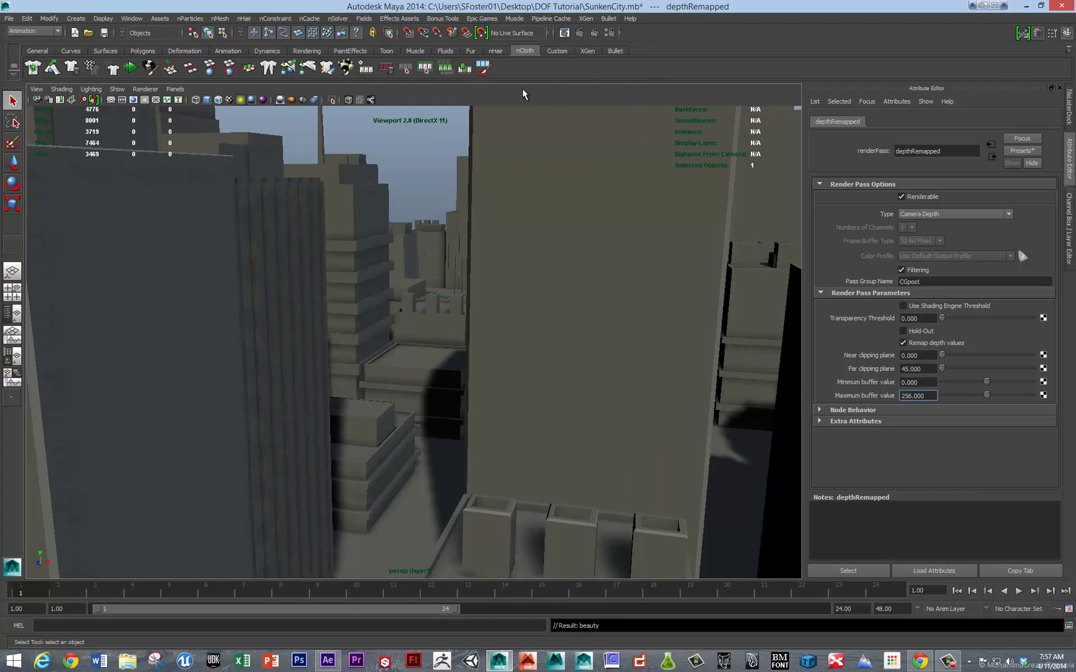
- Batch render layer1 to DOF_City.rla from the Rendering menu set, then bring up After Effects
{"action": "left_click", "coordinate": [327, 203]}
{"action": "key", "text": "F6"}
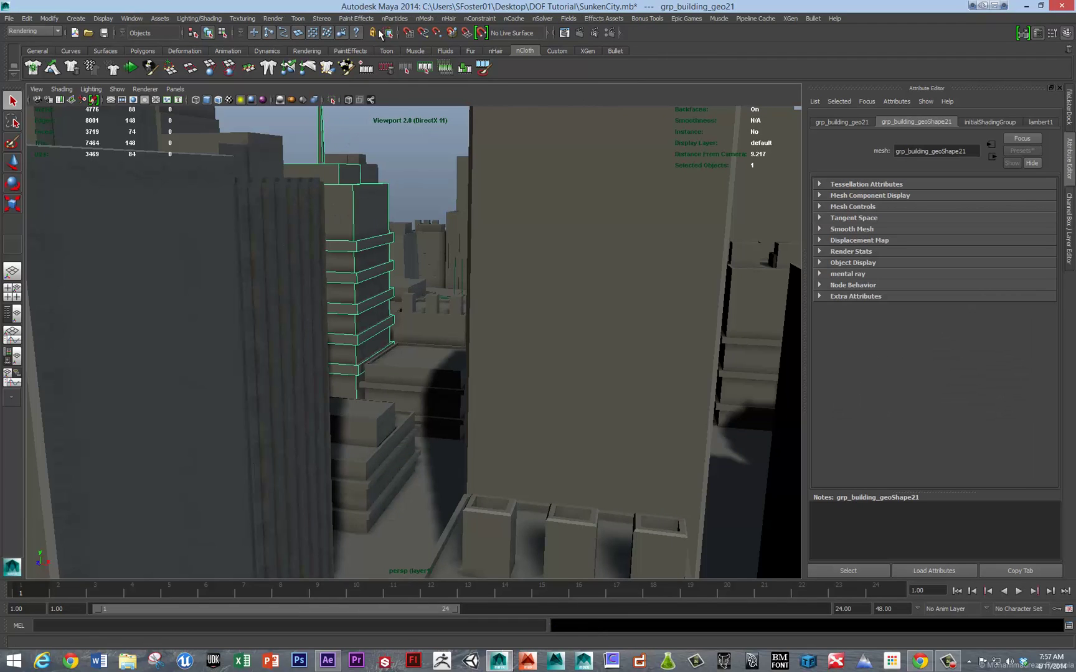
{"action": "left_click", "coordinate": [282, 21]}
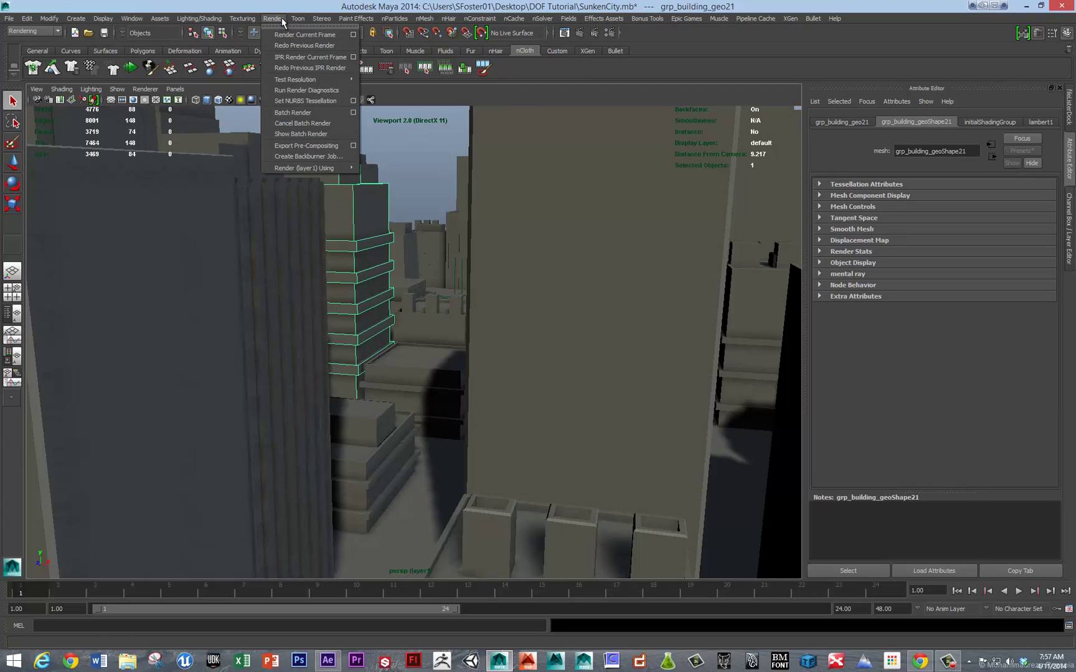
{"action": "left_click", "coordinate": [308, 115]}
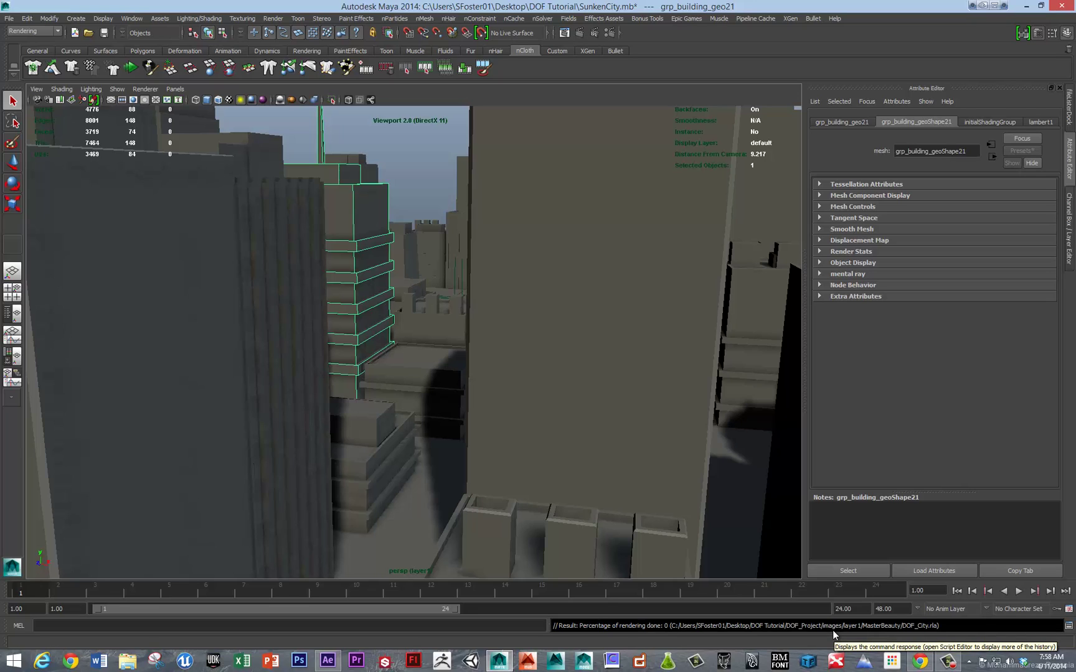
{"action": "left_click", "coordinate": [328, 662]}
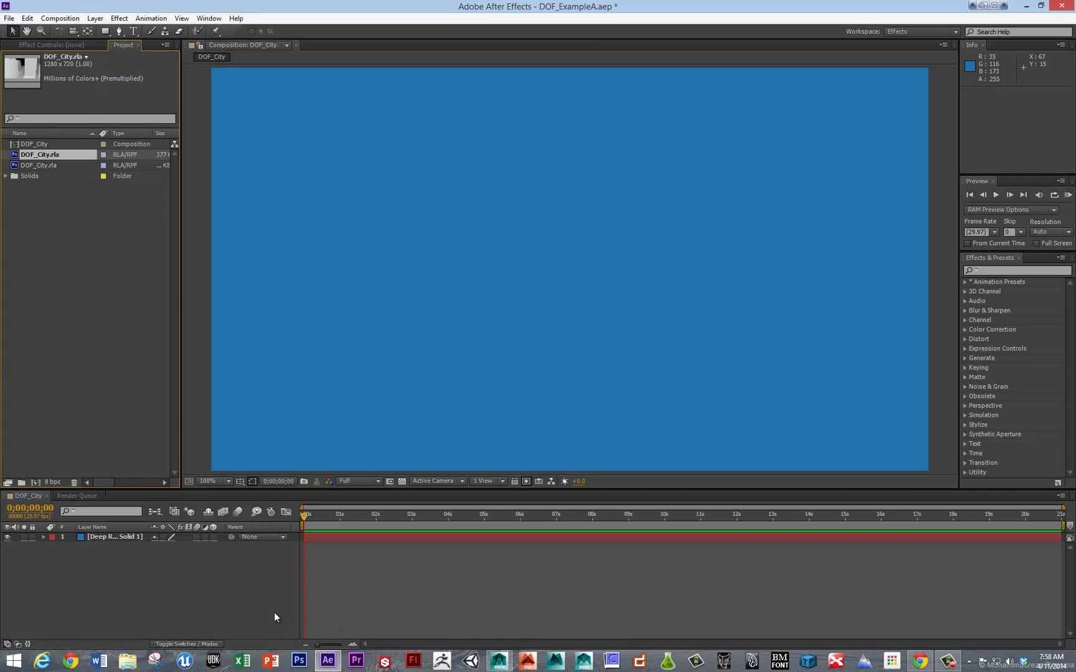
- Check the DOF_City composition settings without changes and select the blue solid layer
{"action": "left_click", "coordinate": [189, 592]}
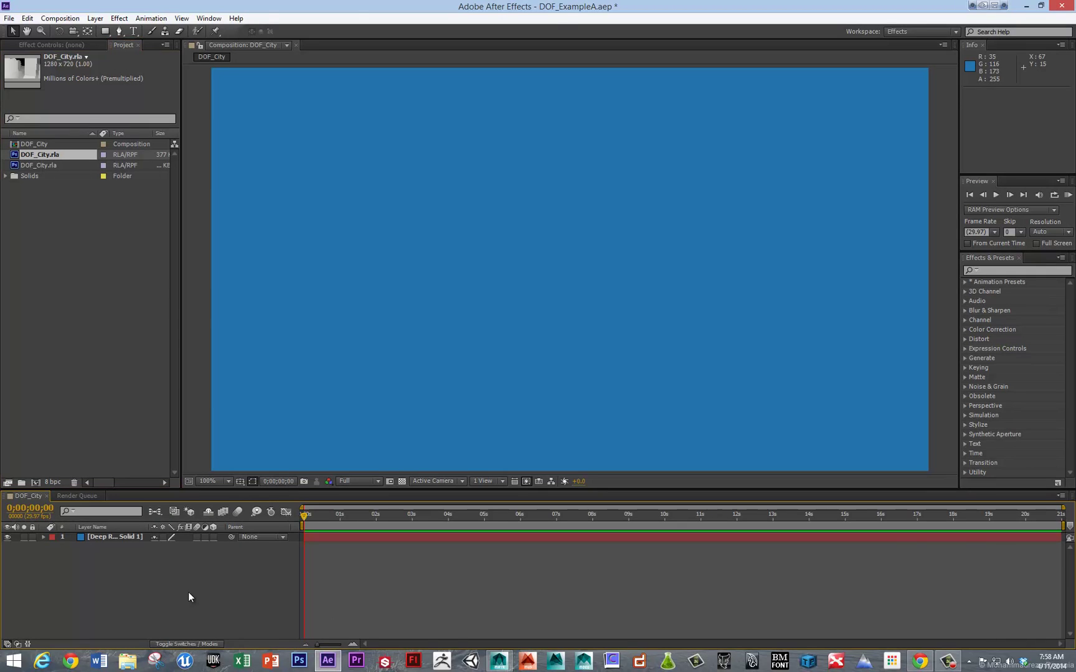
{"action": "key", "text": "ctrl+k"}
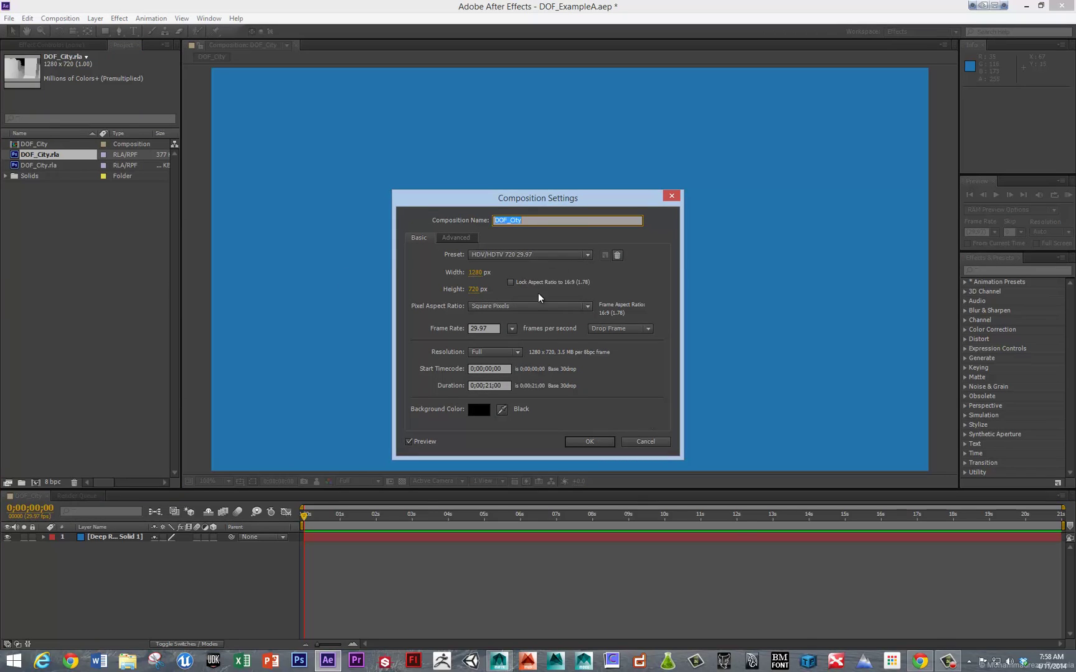
{"action": "left_click", "coordinate": [641, 440]}
{"action": "left_click", "coordinate": [104, 538]}
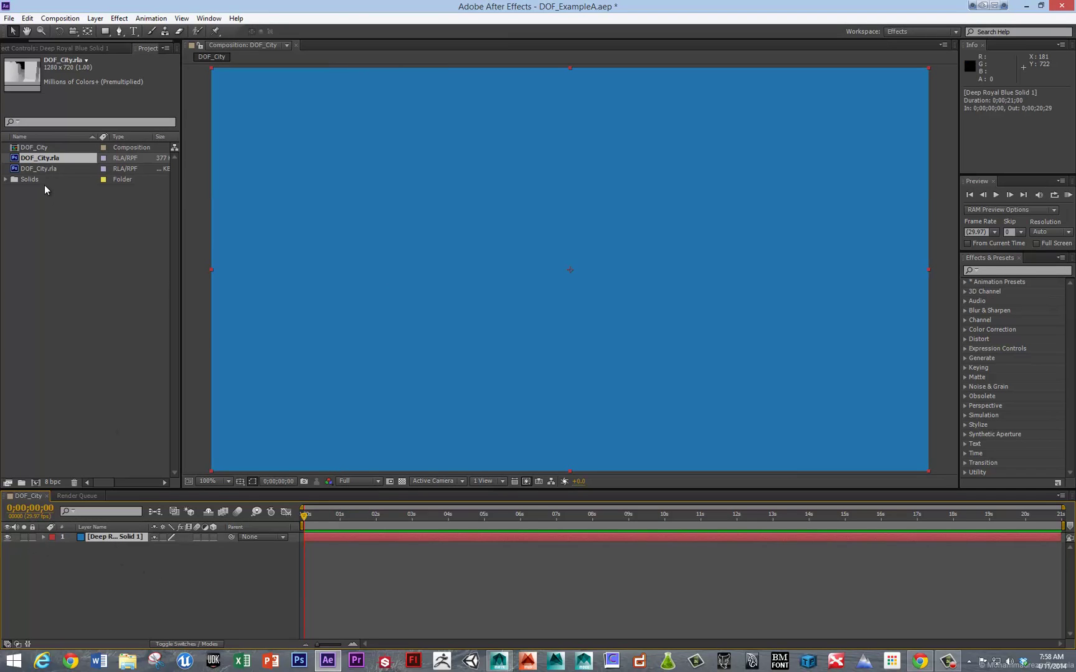
- Add the depth pass, then the colour DOF_City.rla render, above the blue solid
{"action": "left_click", "coordinate": [46, 162]}
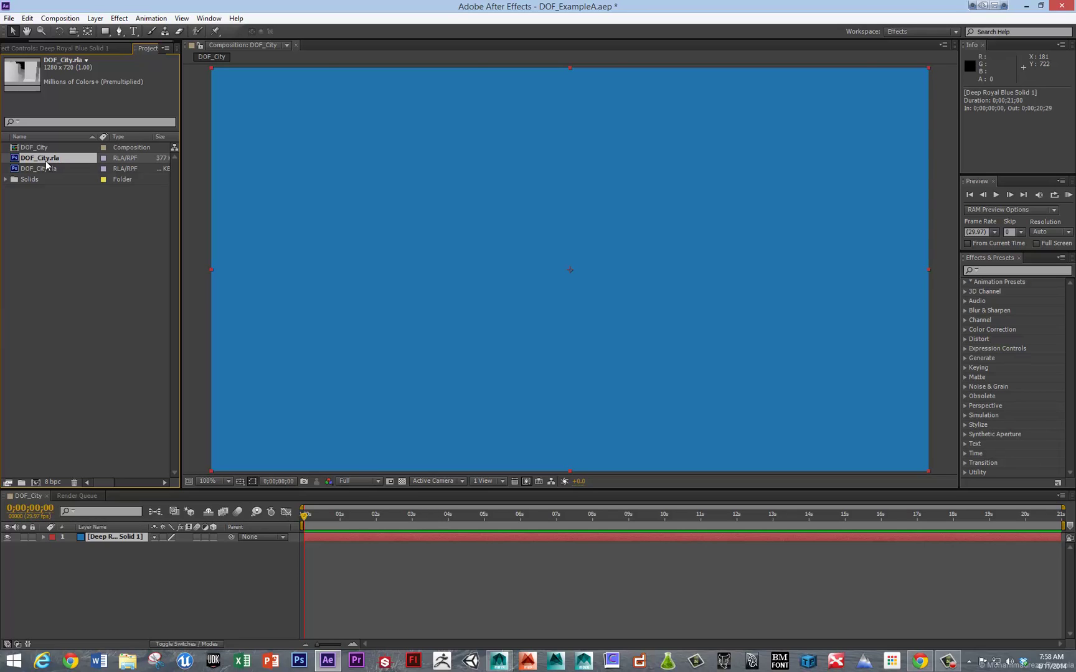
{"action": "key", "text": "ctrl+slash"}
{"action": "left_click", "coordinate": [48, 168]}
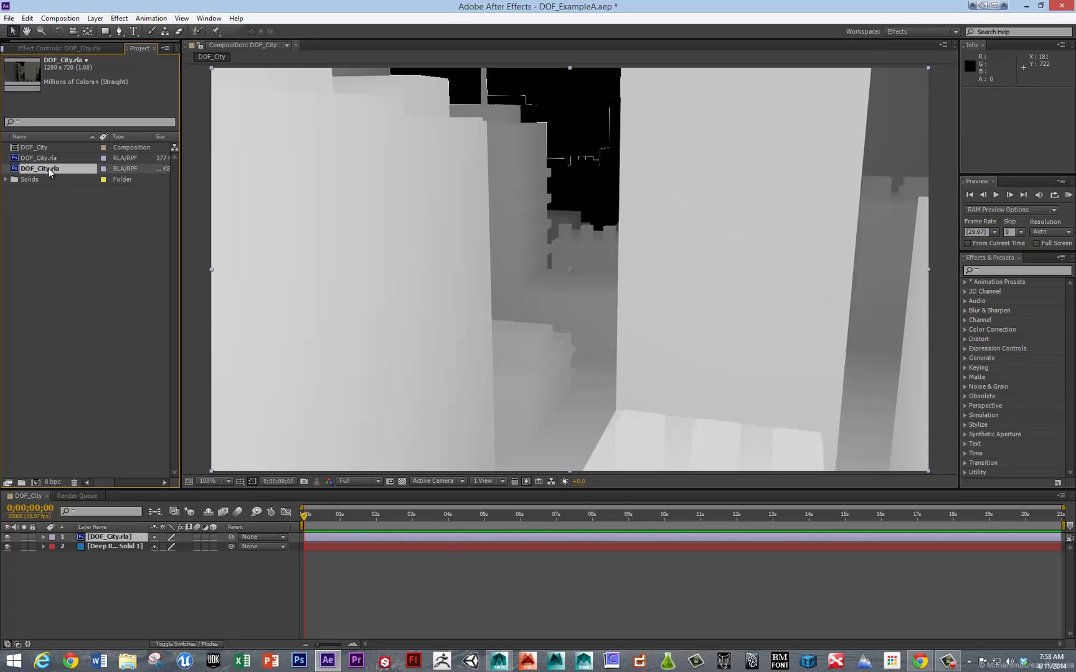
{"action": "key", "text": "ctrl+slash"}
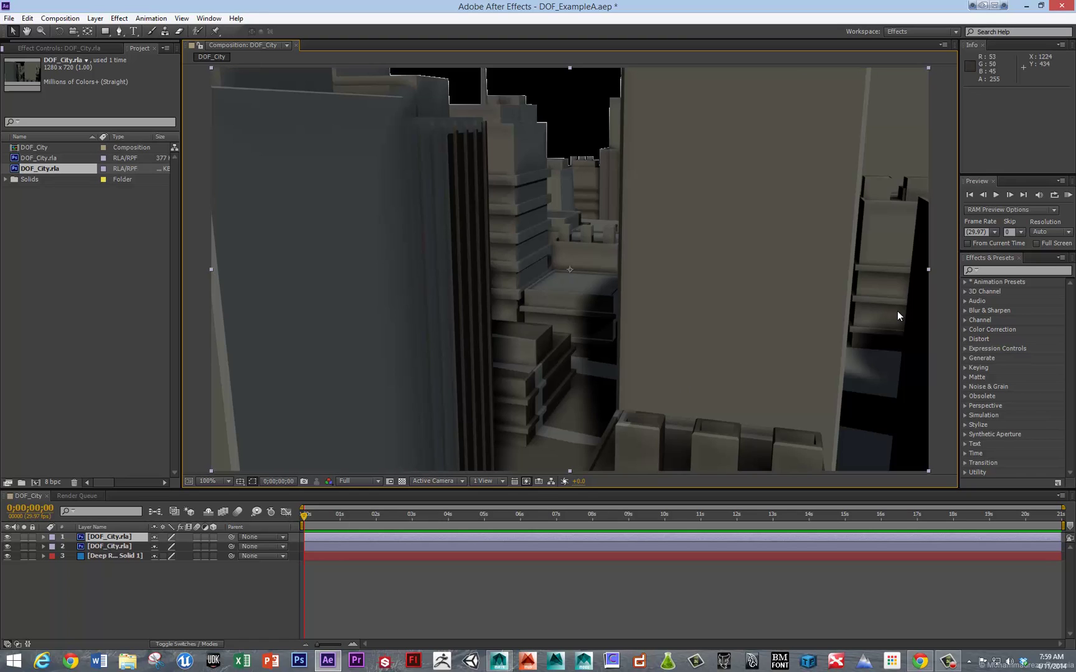
- Apply Camera Lens Blur, found by searching 'camera', to the top colour render layer
{"action": "left_click", "coordinate": [1013, 271]}
{"action": "type", "text": "camera"}
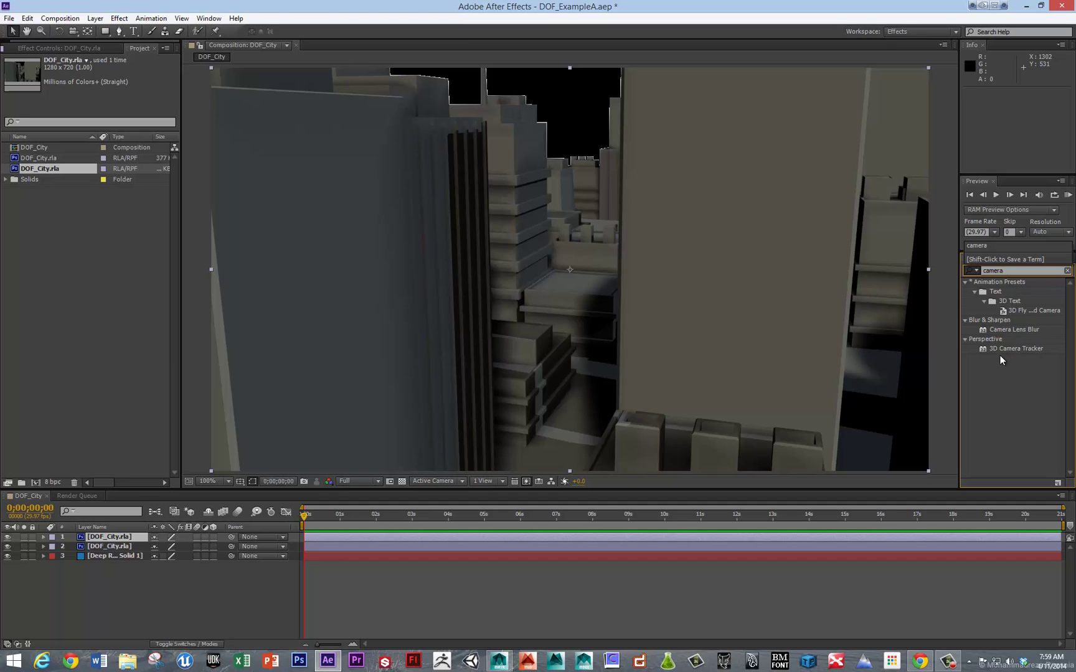
{"action": "left_click", "coordinate": [1016, 328]}
{"action": "left_click_drag", "start_coordinate": [1016, 329], "coordinate": [101, 538]}
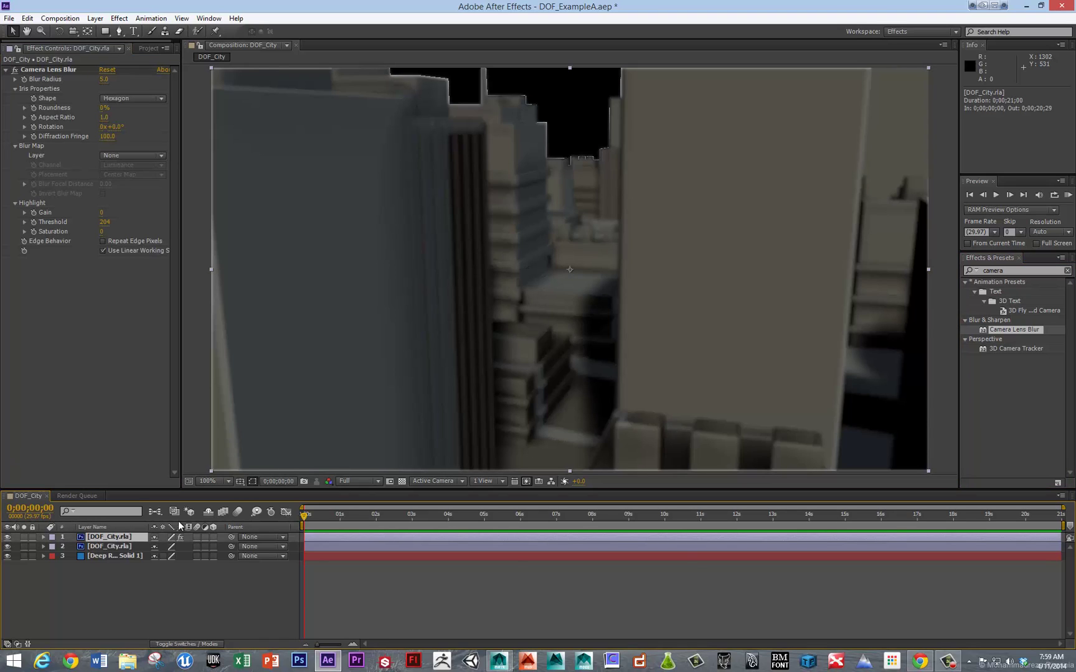
- Rename the top layer to 'Beauty'
{"action": "key", "text": "Return"}
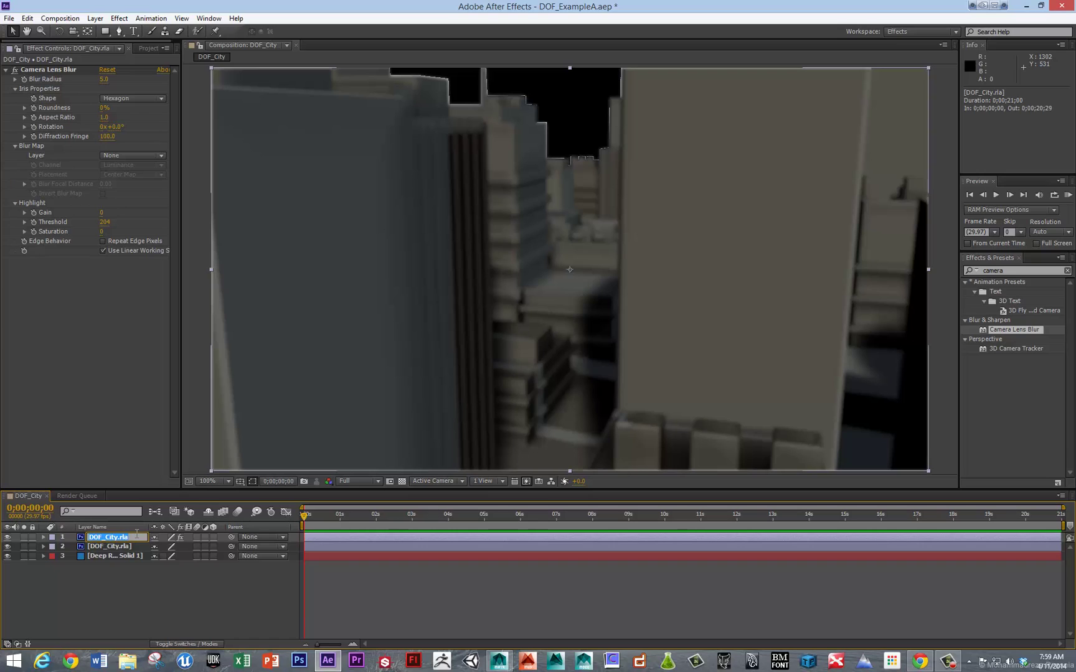
{"action": "type", "text": "Beauty"}
{"action": "key", "text": "Return"}
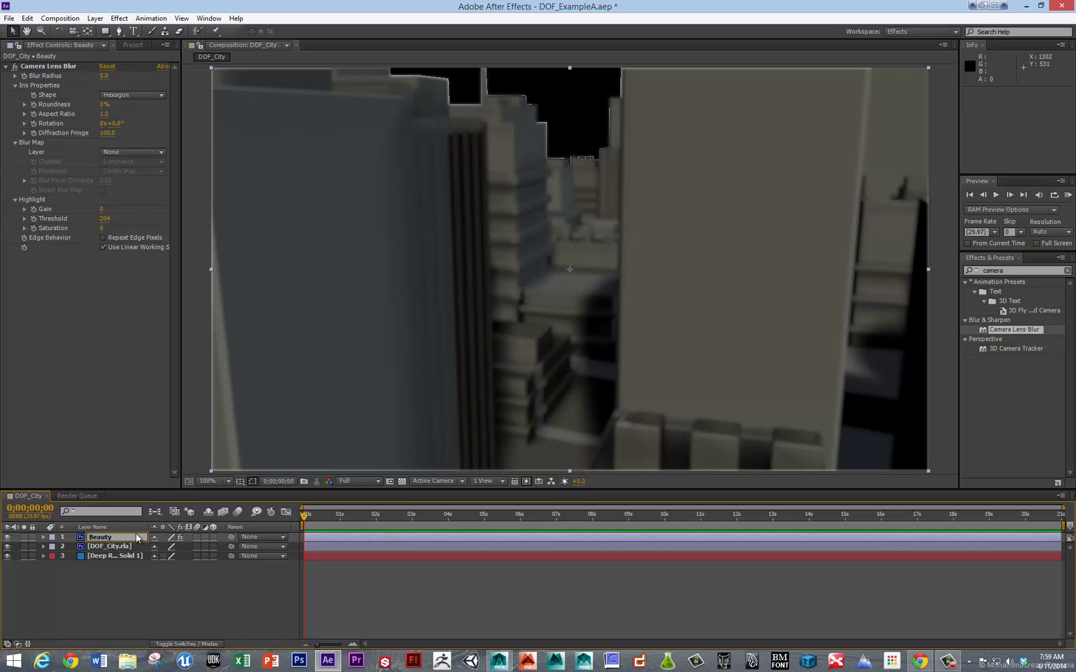
- Hide the depth pass layer and show the blue solid behind the city
{"action": "left_click", "coordinate": [7, 537]}
{"action": "left_click", "coordinate": [7, 538]}
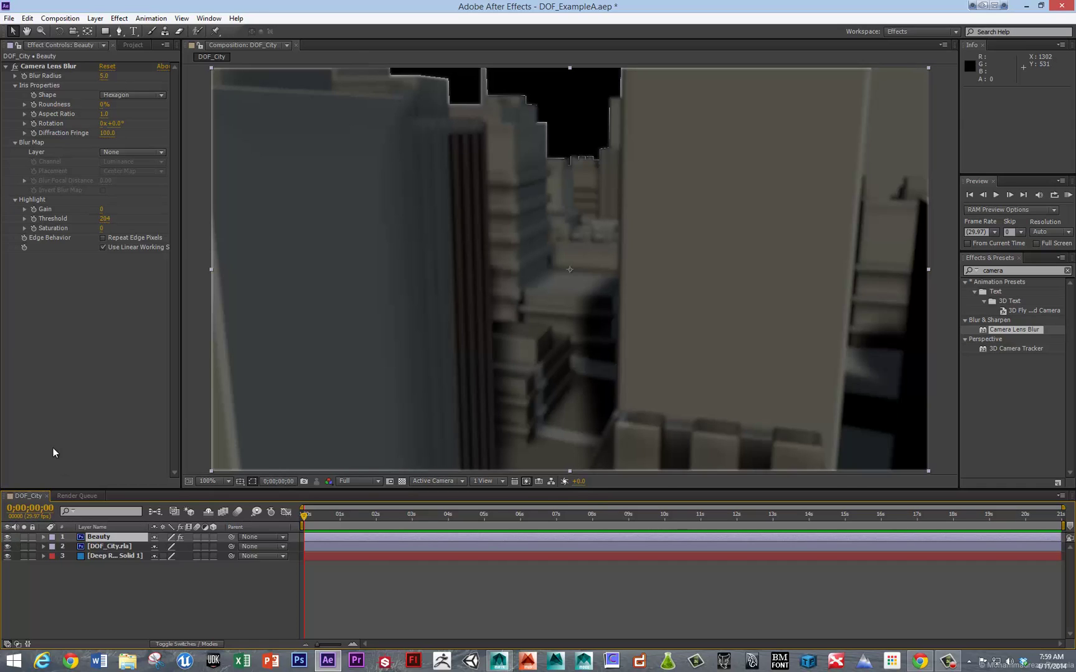
{"action": "left_click", "coordinate": [8, 547]}
{"action": "left_click", "coordinate": [7, 556]}
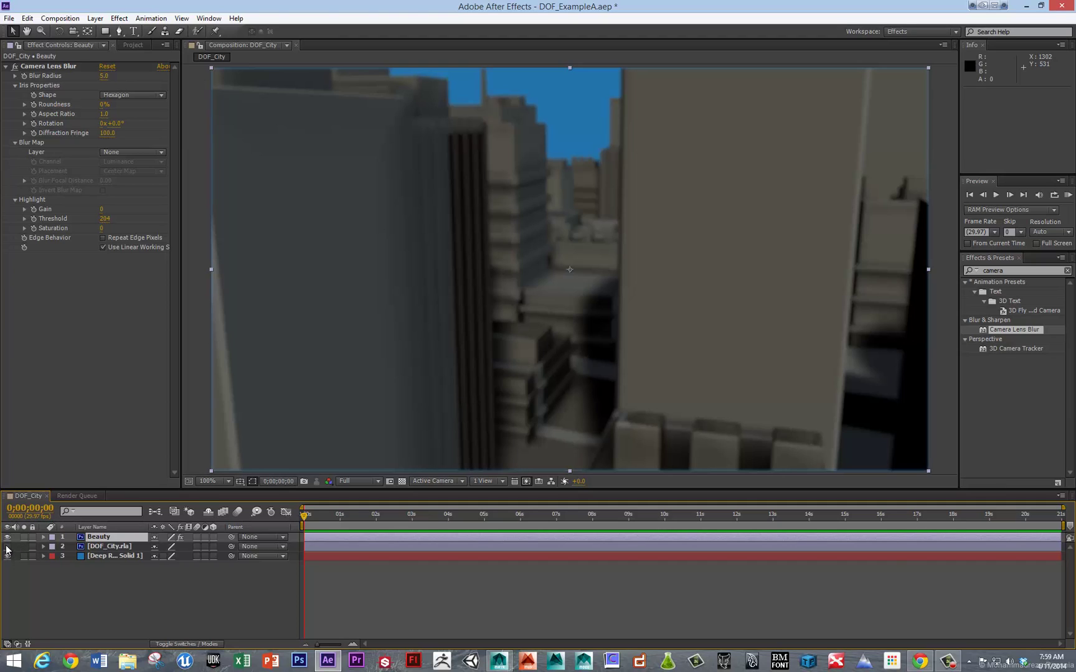
- Set Beauty's Camera Lens Blur map layer to the 2. DOF_City.rla depth pass
{"action": "left_click", "coordinate": [115, 548]}
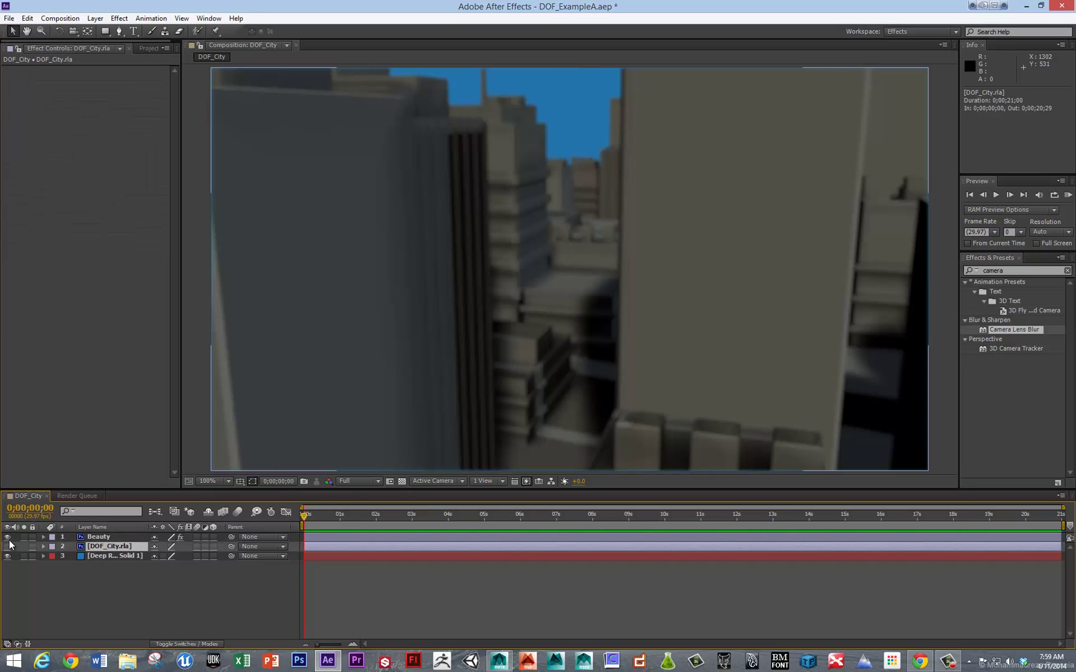
{"action": "left_click", "coordinate": [87, 538]}
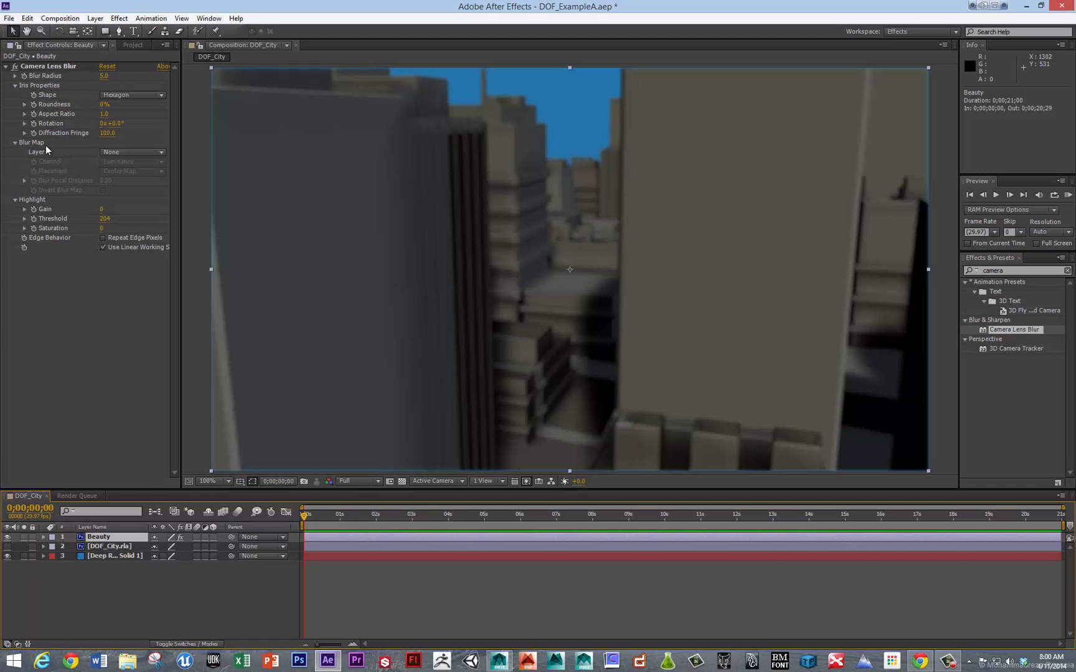
{"action": "left_click", "coordinate": [110, 152]}
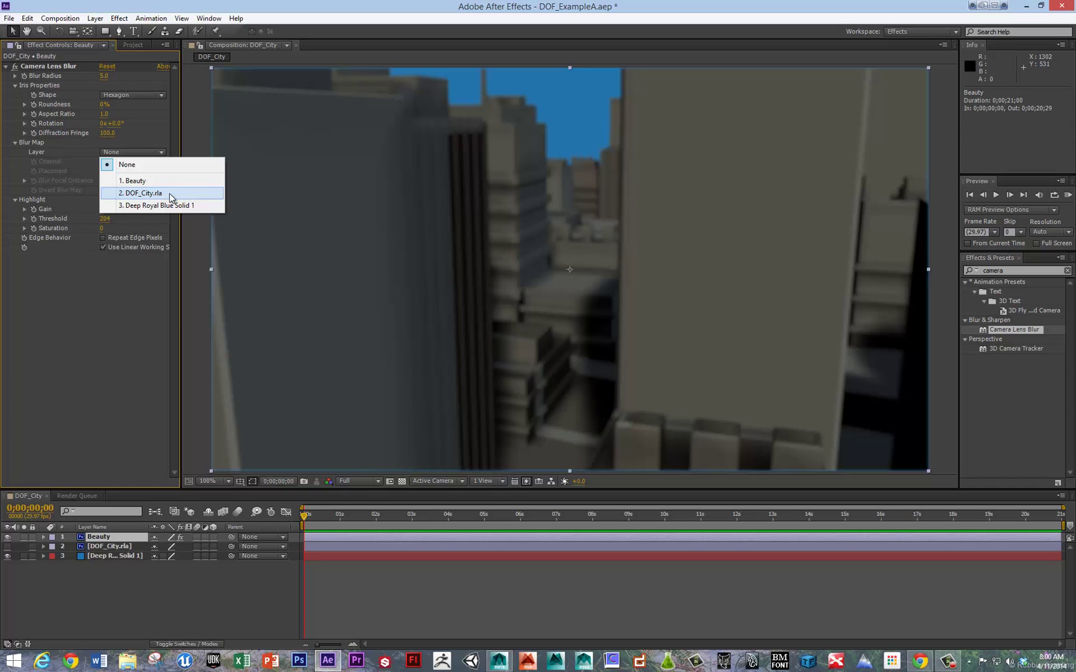
{"action": "left_click", "coordinate": [169, 193]}
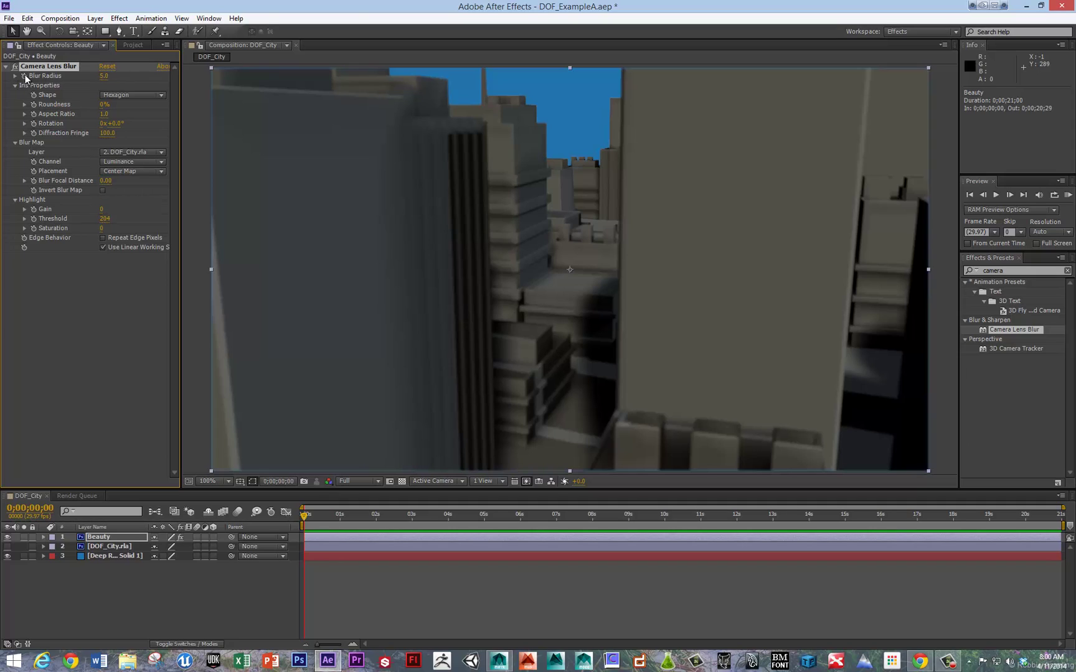
- Set Beauty's lens blur radius to 7.0 with Repeat Edge Pixels, testing focal distances between 0.33 and 1.00
{"action": "left_click_drag", "start_coordinate": [101, 76], "coordinate": [103, 79]}
{"action": "left_click", "coordinate": [103, 239]}
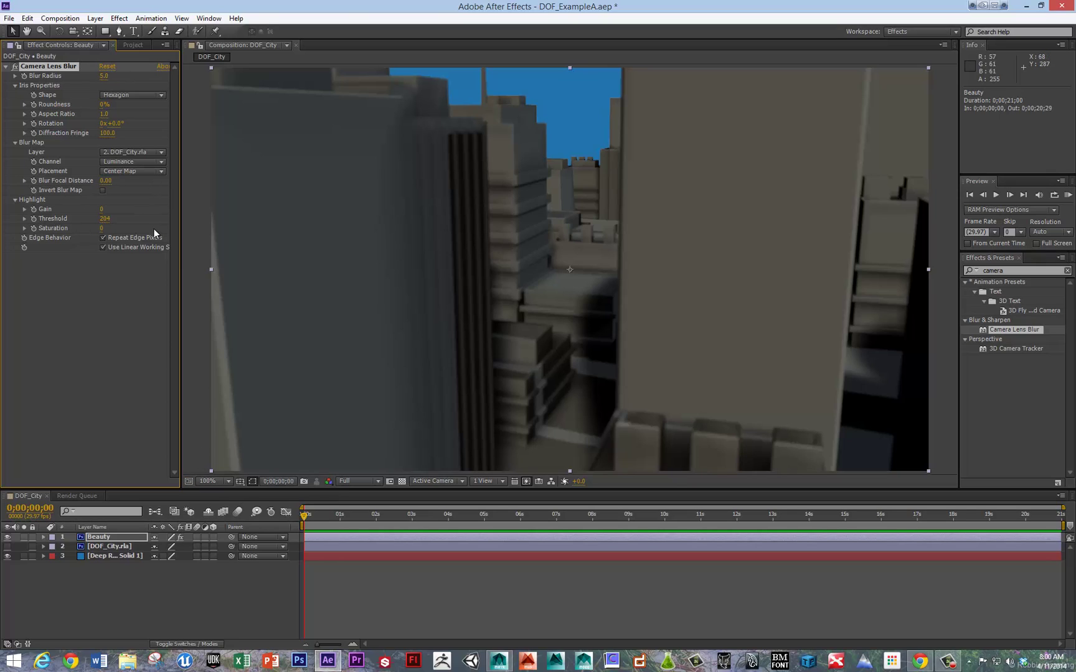
{"action": "left_click_drag", "start_coordinate": [112, 181], "coordinate": [127, 181]}
{"action": "left_click_drag", "start_coordinate": [105, 180], "coordinate": [182, 177]}
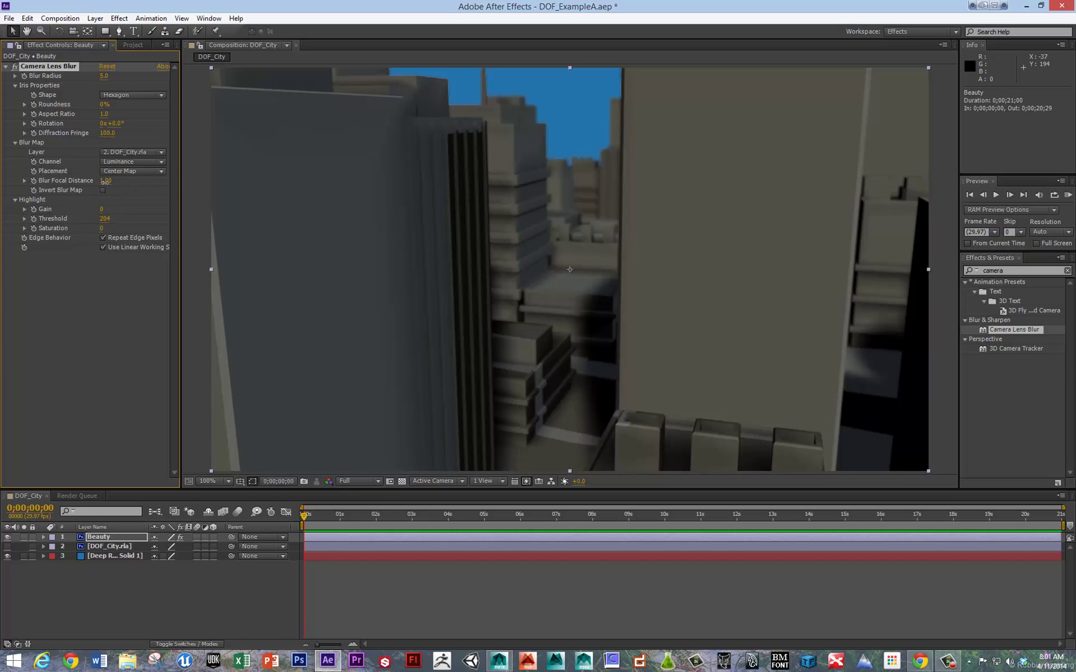
{"action": "mouse_move", "coordinate": [104, 181]}
{"action": "left_mouse_down"}
{"action": "mouse_move", "coordinate": [80, 183]}
{"action": "mouse_move", "coordinate": [135, 180]}
{"action": "left_mouse_up"}
{"action": "left_click_drag", "start_coordinate": [106, 180], "coordinate": [104, 181]}
{"action": "mouse_move", "coordinate": [106, 76]}
{"action": "left_mouse_down"}
{"action": "mouse_move", "coordinate": [120, 79]}
{"action": "mouse_move", "coordinate": [98, 75]}
{"action": "left_mouse_up"}
{"action": "left_click_drag", "start_coordinate": [106, 182], "coordinate": [38, 185]}
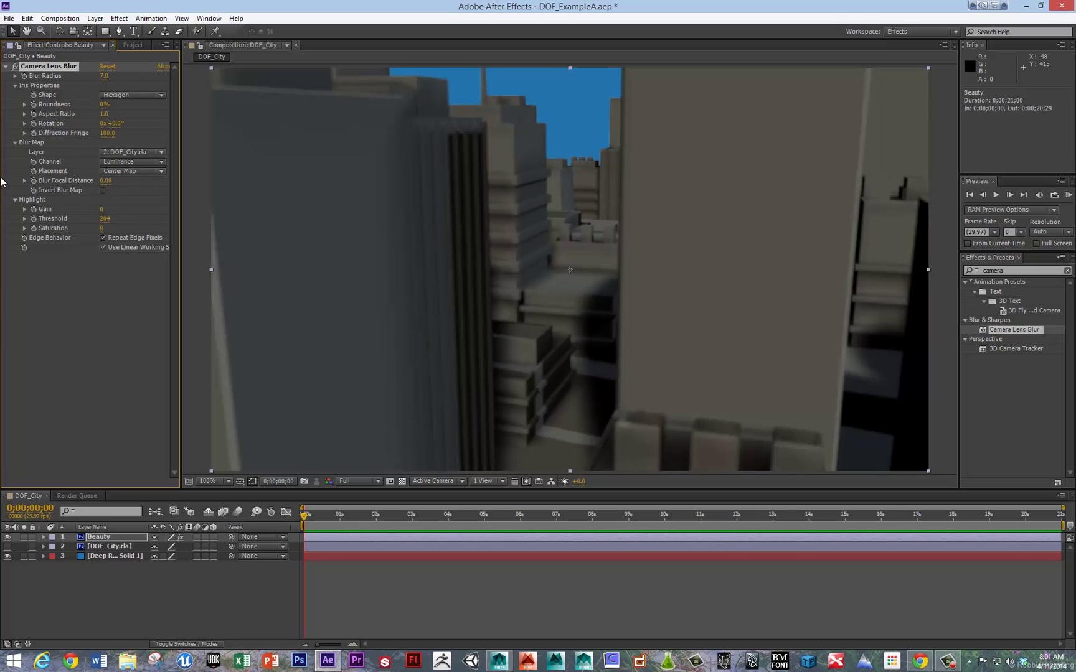
- Keyframe Blur Focal Distance at 0.00 on the first frame and 1.00 on the last frame
{"action": "left_click", "coordinate": [34, 181]}
{"action": "left_click_drag", "start_coordinate": [342, 513], "coordinate": [1061, 515]}
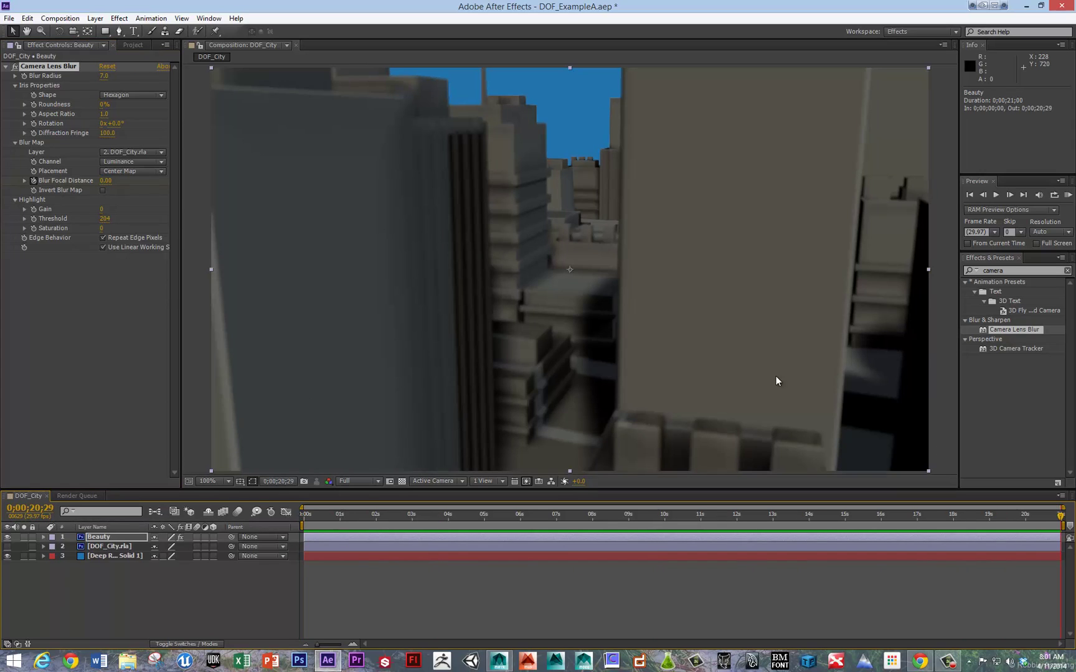
{"action": "left_click", "coordinate": [106, 181]}
{"action": "type", "text": "1"}
{"action": "key", "text": "Return"}
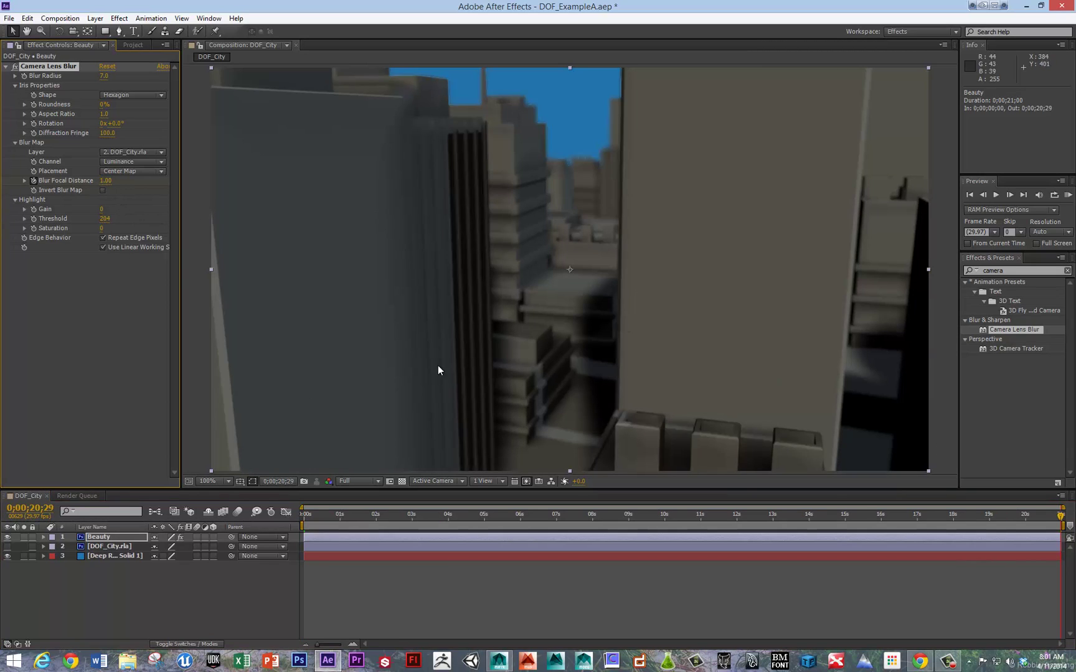
- Scrub the timeline around 17, 9 and 6 seconds to preview the rack focus
{"action": "left_click_drag", "start_coordinate": [1008, 515], "coordinate": [918, 516]}
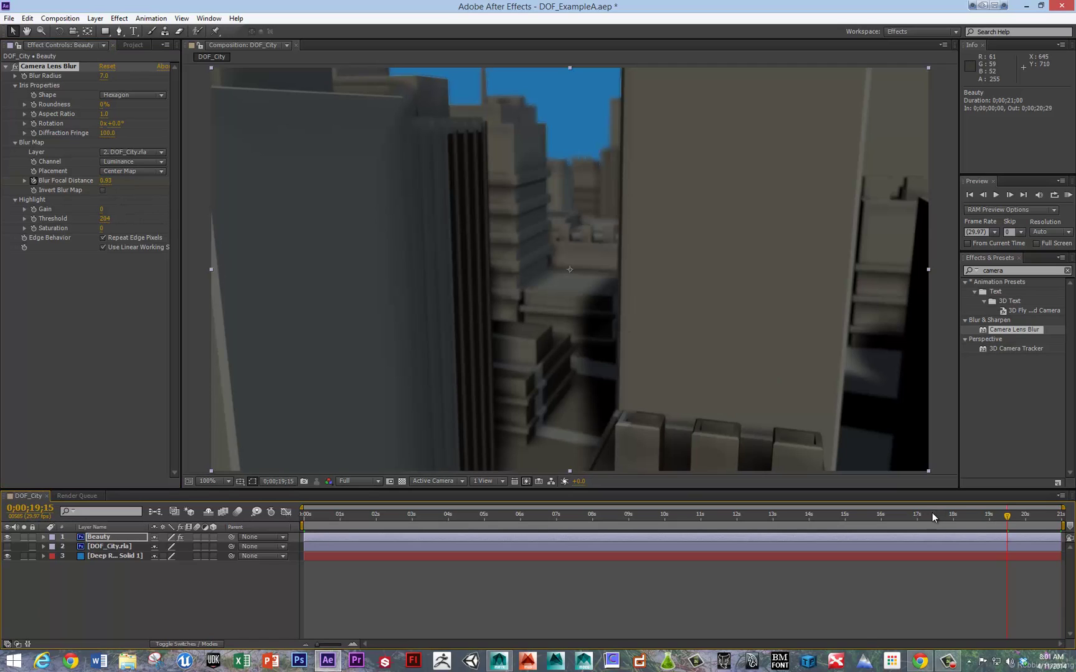
{"action": "left_click", "coordinate": [734, 514]}
{"action": "left_click", "coordinate": [648, 514]}
{"action": "left_click", "coordinate": [532, 516]}
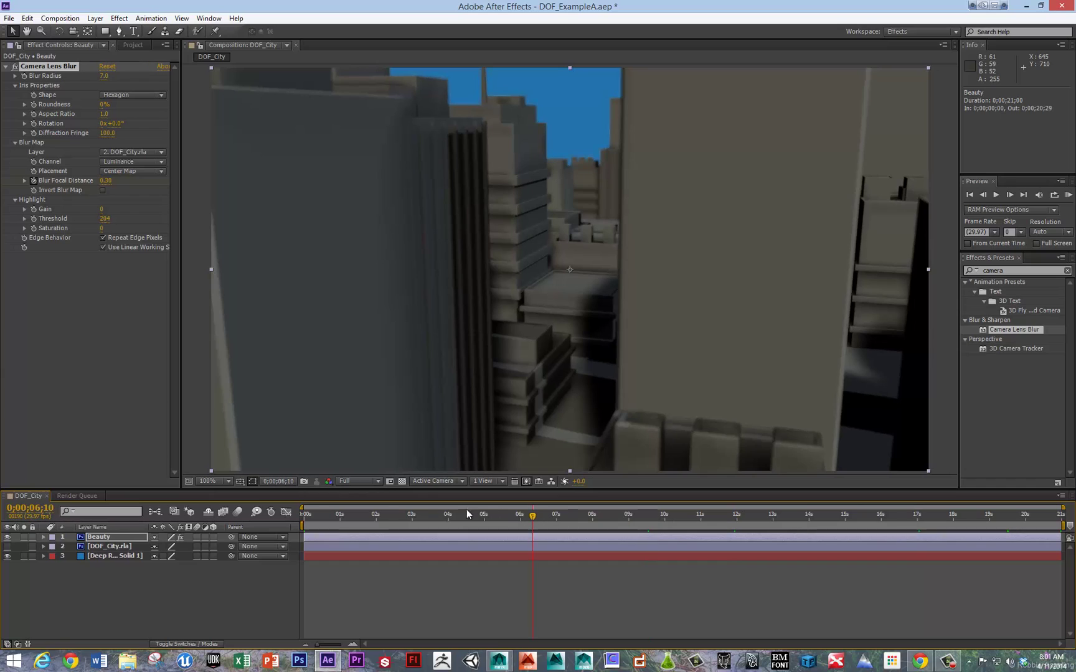
{"action": "left_click_drag", "start_coordinate": [371, 514], "coordinate": [281, 513]}
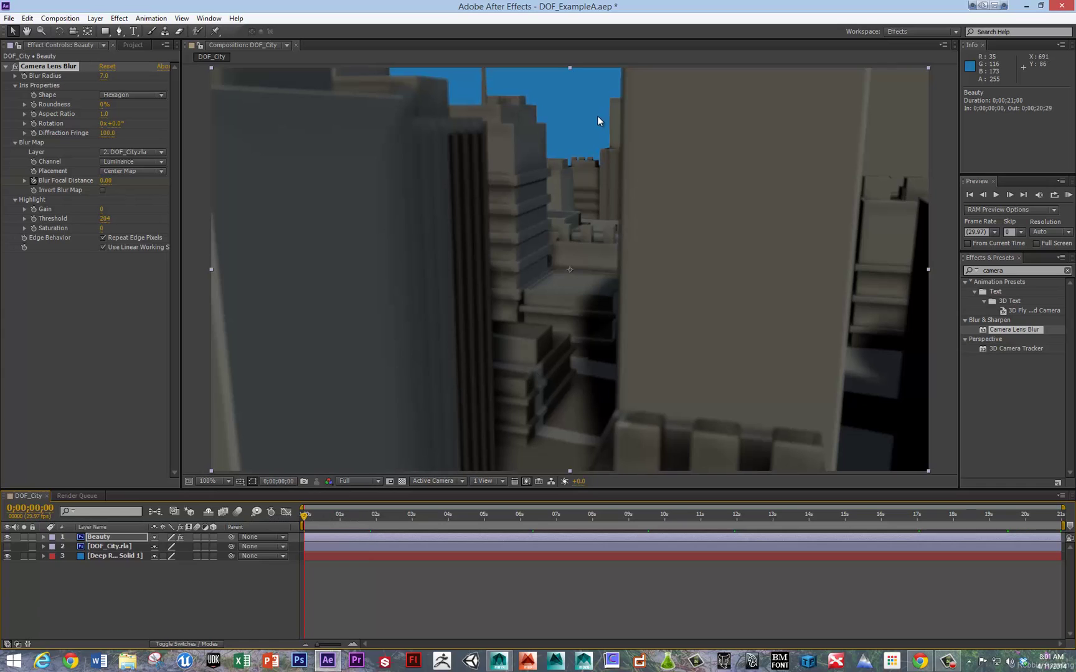
{"action": "left_click_drag", "start_coordinate": [304, 514], "coordinate": [1061, 514]}
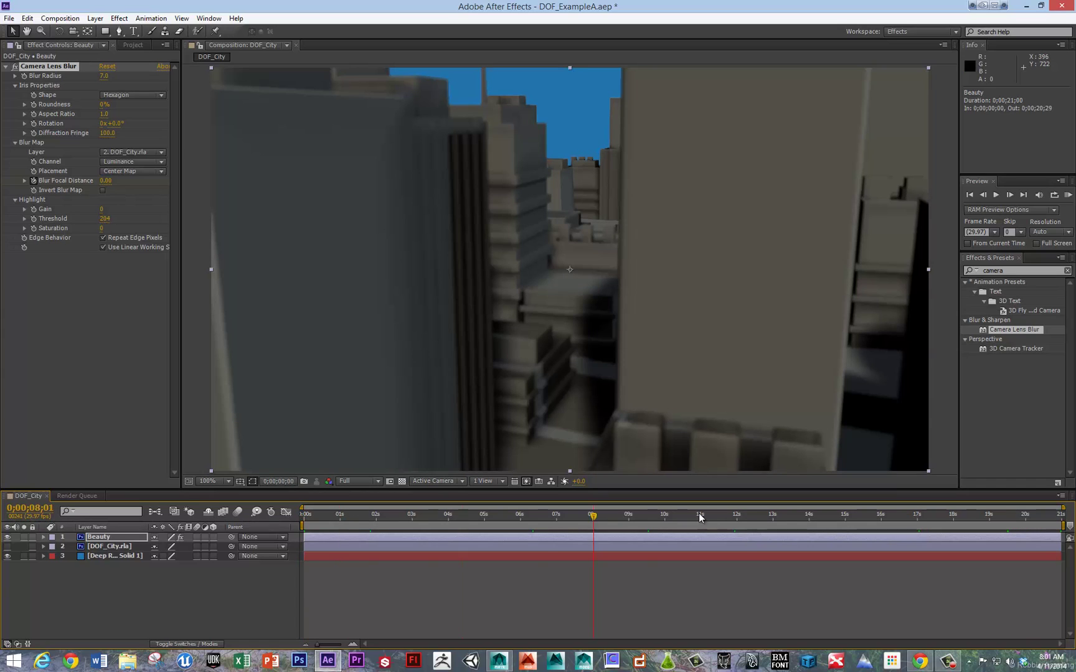